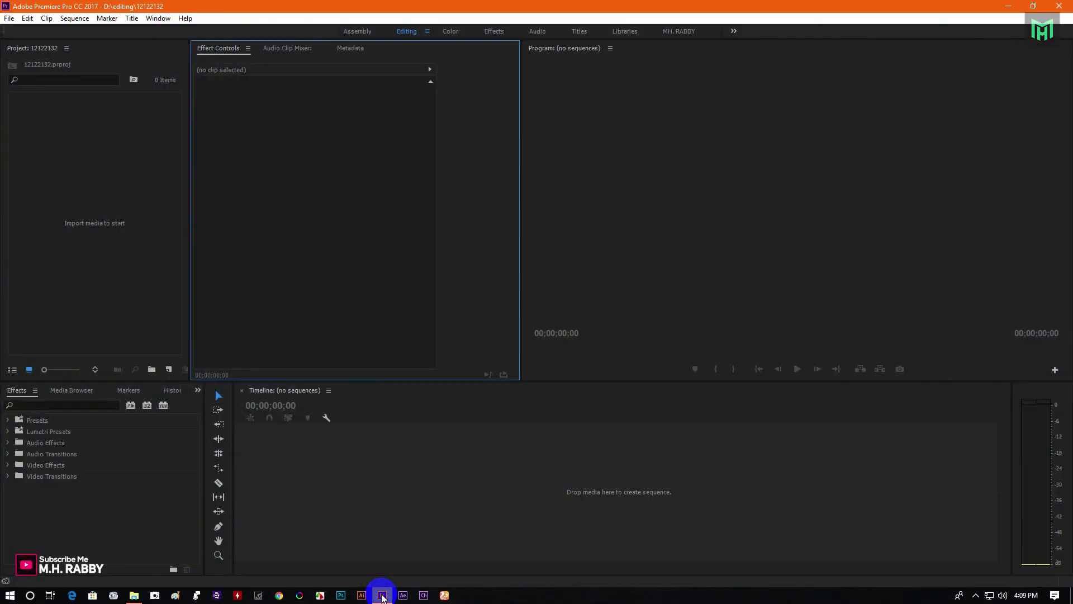
Import the five photos from the file browser into the Project panel.
{"action": "left_click", "coordinate": [280, 106]}
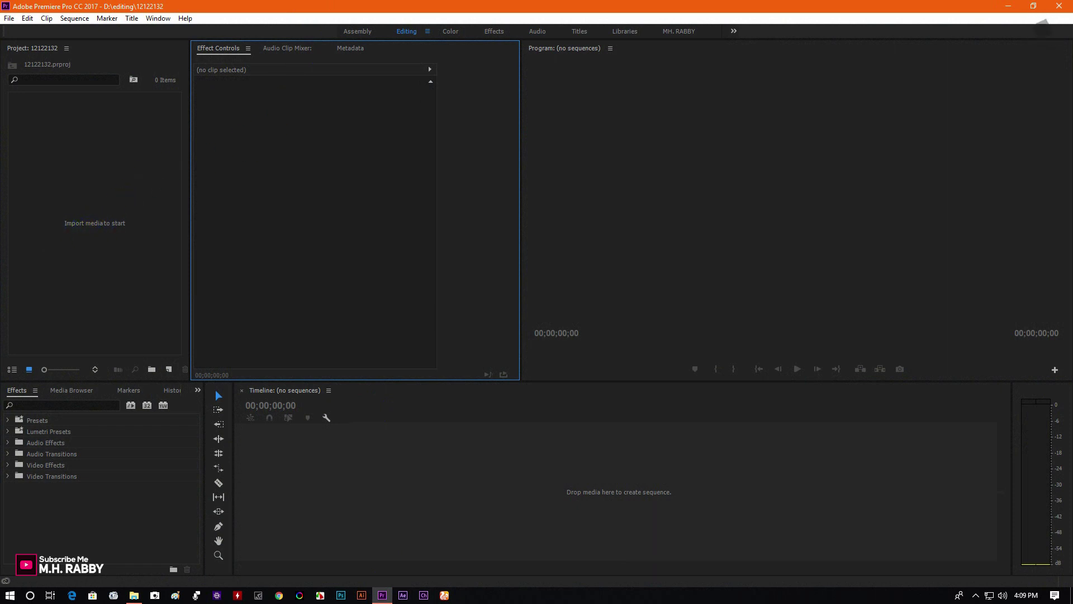
{"action": "left_click", "coordinate": [135, 595]}
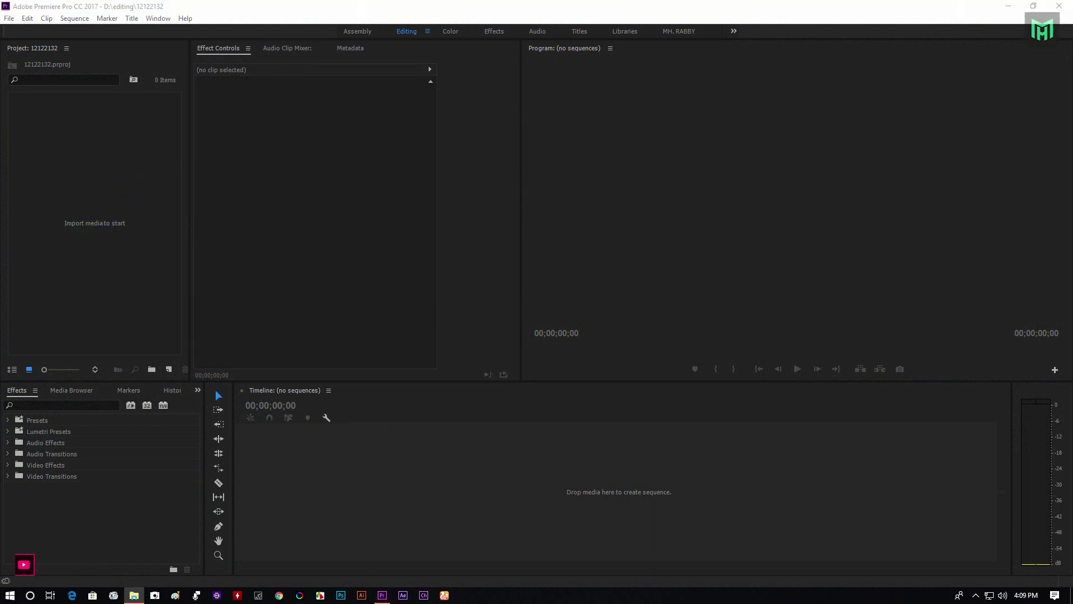
{"action": "left_click_drag", "start_coordinate": [109, 235], "coordinate": [93, 219]}
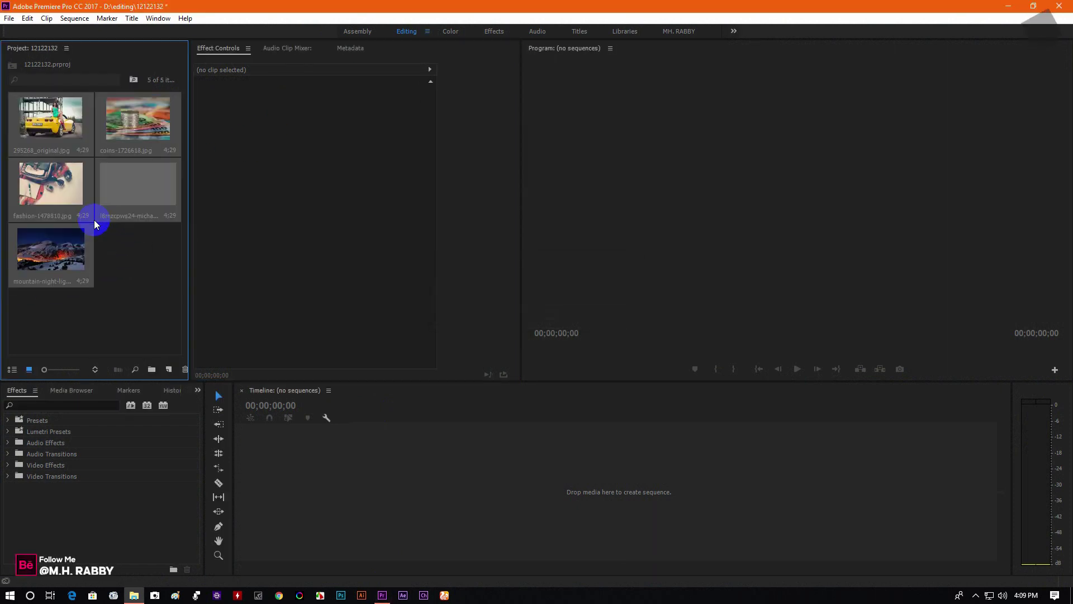
{"action": "left_click", "coordinate": [119, 257]}
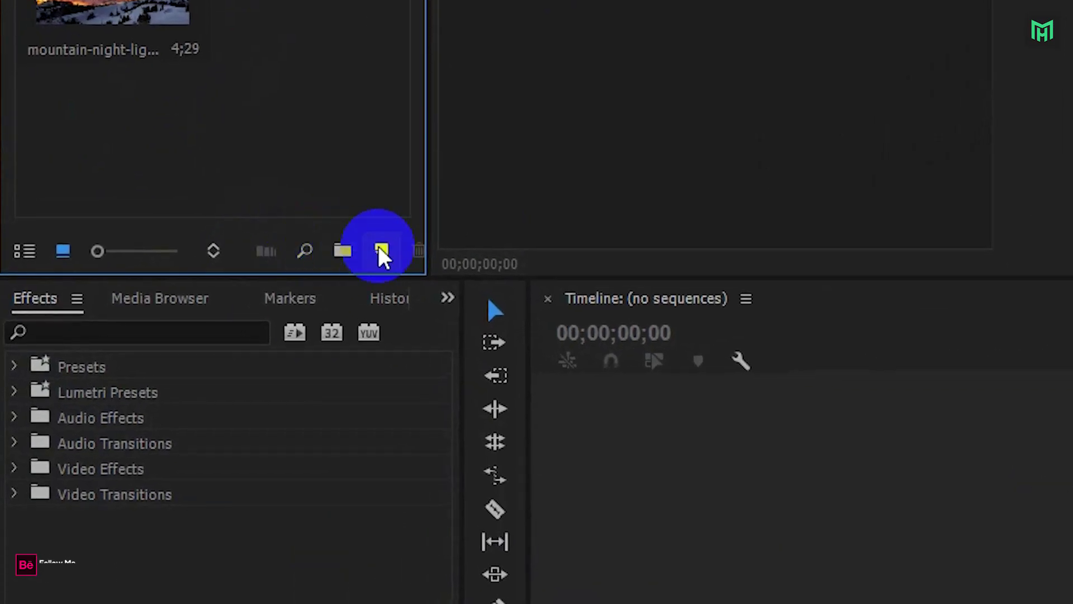
Create Sequence 01 using the Digital SLR DSLR 1080p30 preset.
{"action": "left_click", "coordinate": [379, 249]}
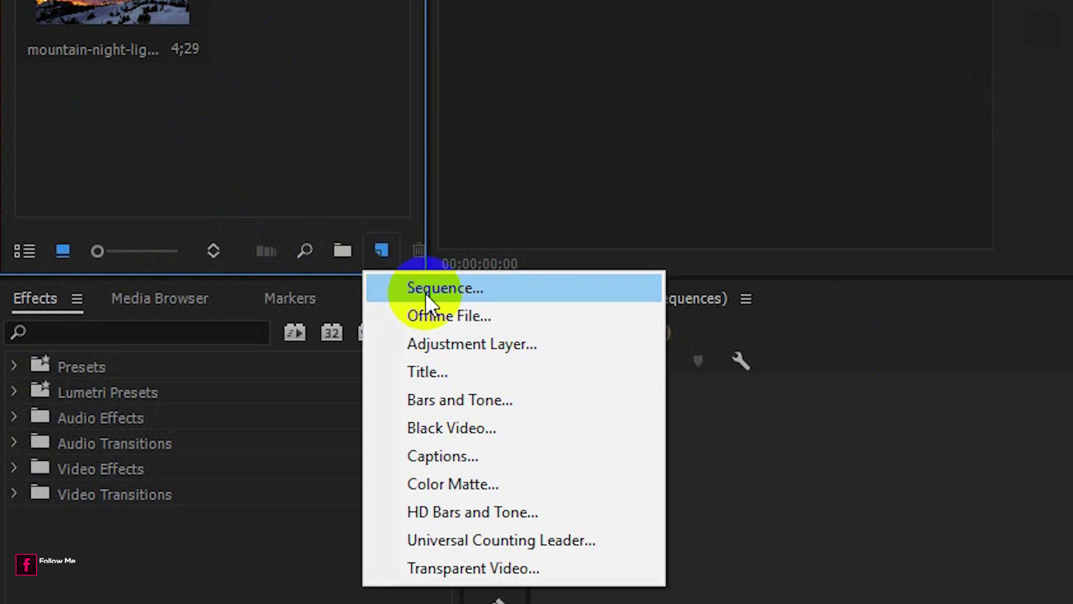
{"action": "left_click", "coordinate": [477, 287]}
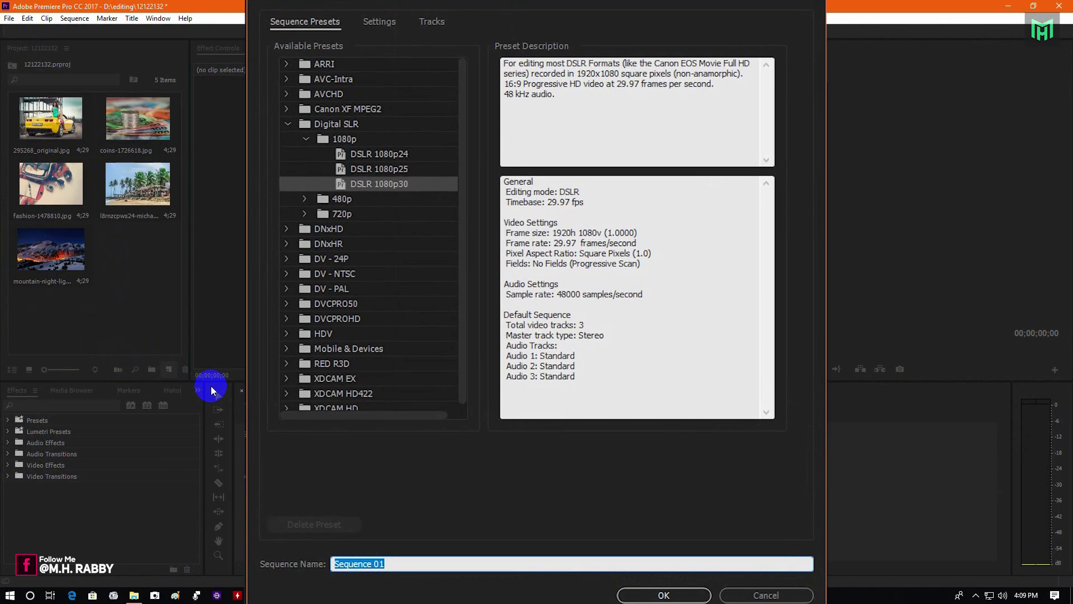
{"action": "left_click", "coordinate": [353, 122]}
{"action": "left_click", "coordinate": [397, 185]}
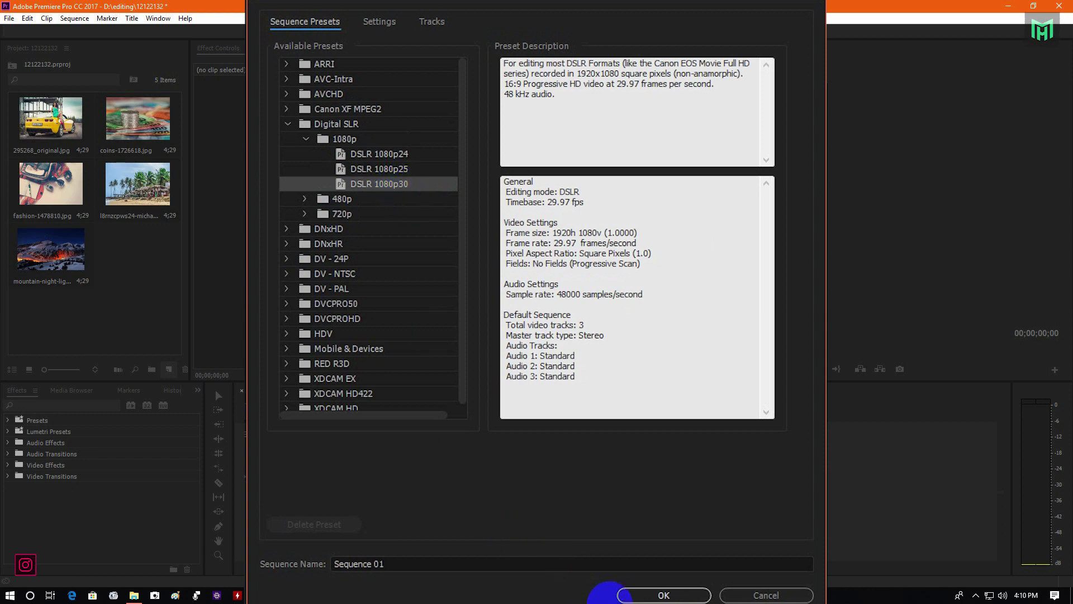
{"action": "left_click", "coordinate": [665, 595]}
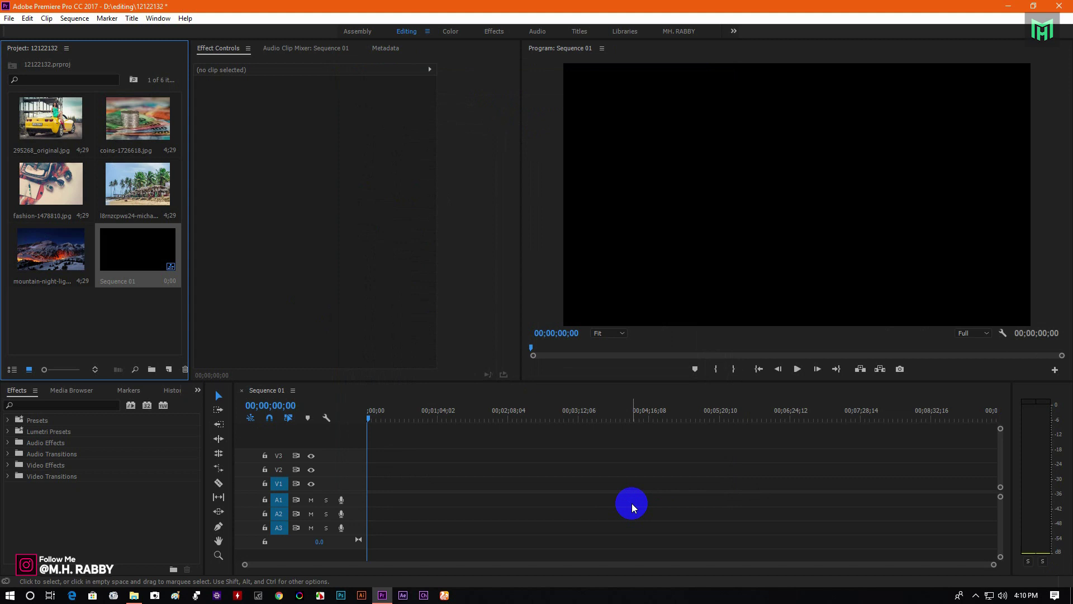
Place all five photos in a row on Sequence 01's first video track.
{"action": "left_click_drag", "start_coordinate": [46, 310], "coordinate": [56, 114]}
{"action": "left_click", "coordinate": [123, 116], "text": "ctrl"}
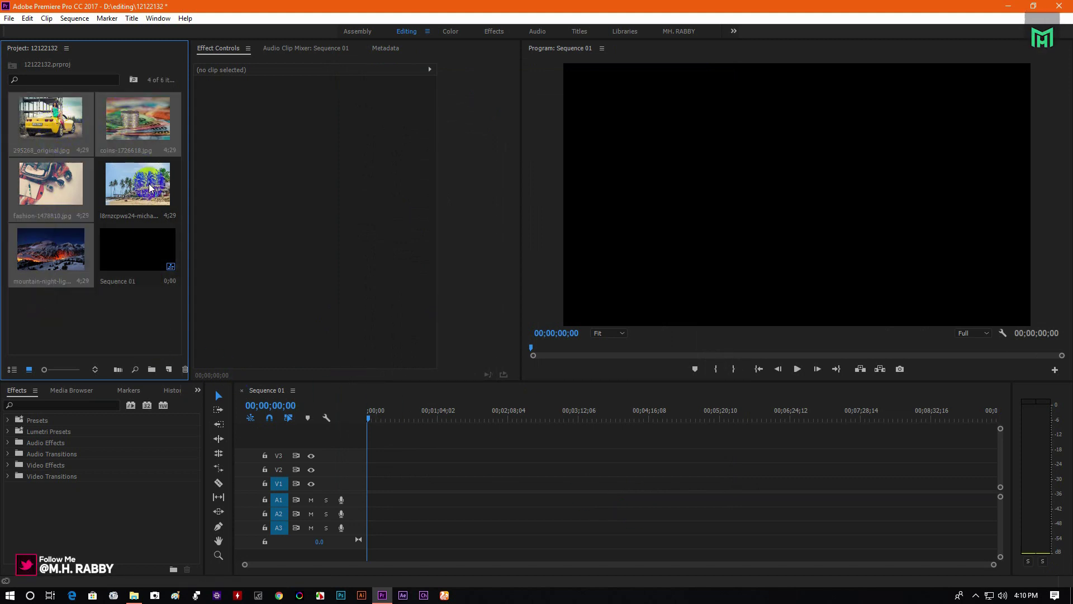
{"action": "left_click", "coordinate": [134, 184], "text": "ctrl"}
{"action": "left_click_drag", "start_coordinate": [241, 316], "coordinate": [376, 499]}
{"action": "scroll", "coordinate": [414, 484], "scroll_direction": "up", "scroll_amount": 6}
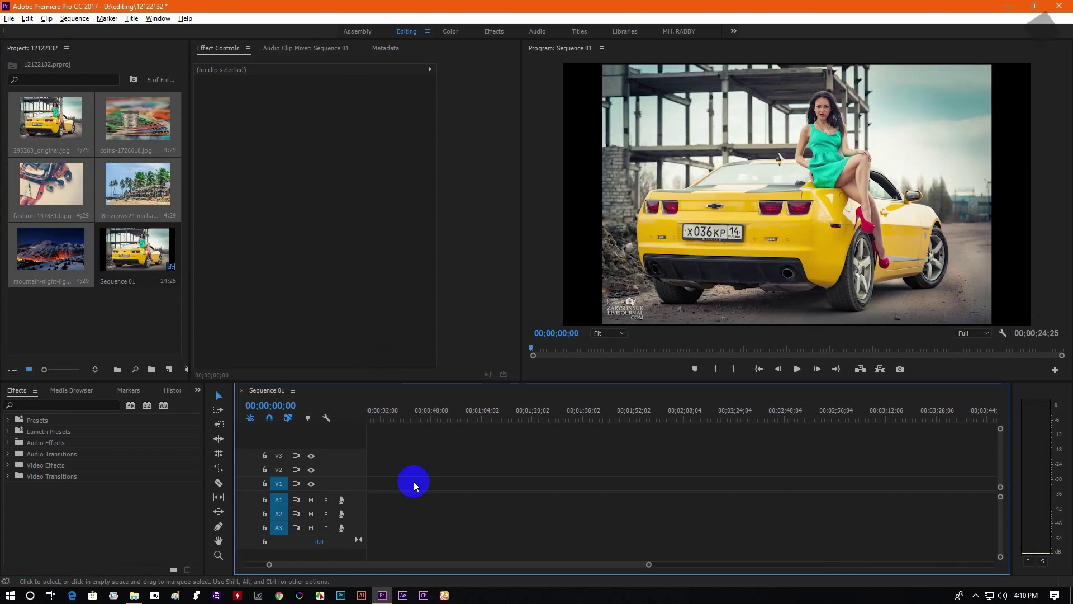
{"action": "left_click_drag", "start_coordinate": [388, 556], "coordinate": [247, 559]}
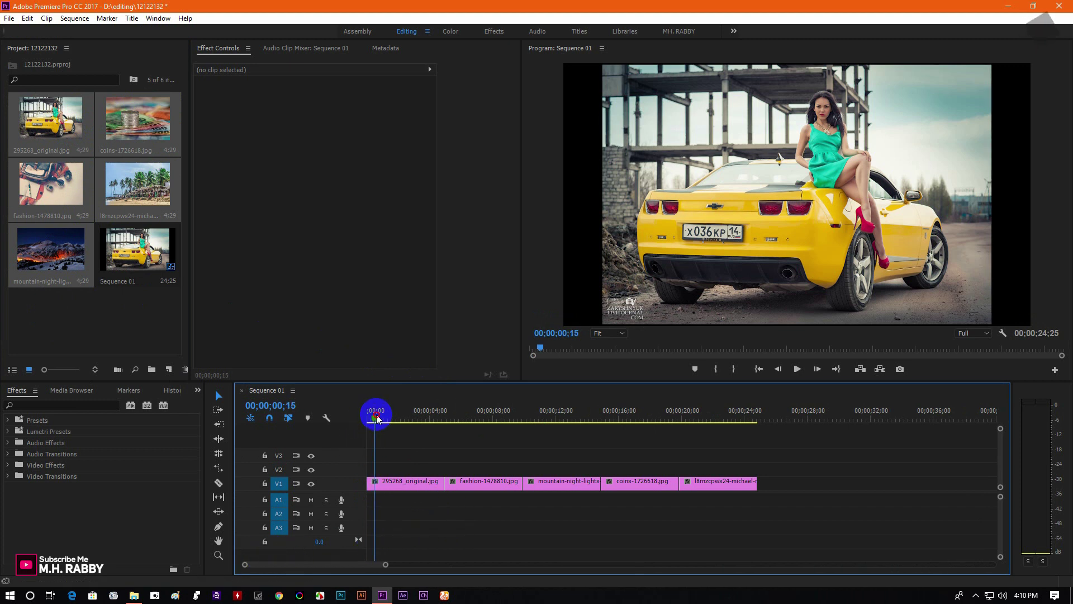
{"action": "left_click_drag", "start_coordinate": [376, 418], "coordinate": [397, 464]}
Scale the car photo to 120 and adjust the fashion and mountain photos' scale.
{"action": "left_click", "coordinate": [401, 480]}
{"action": "left_click", "coordinate": [321, 116]}
{"action": "left_click_drag", "start_coordinate": [343, 119], "coordinate": [371, 120]}
{"action": "left_click", "coordinate": [327, 117]}
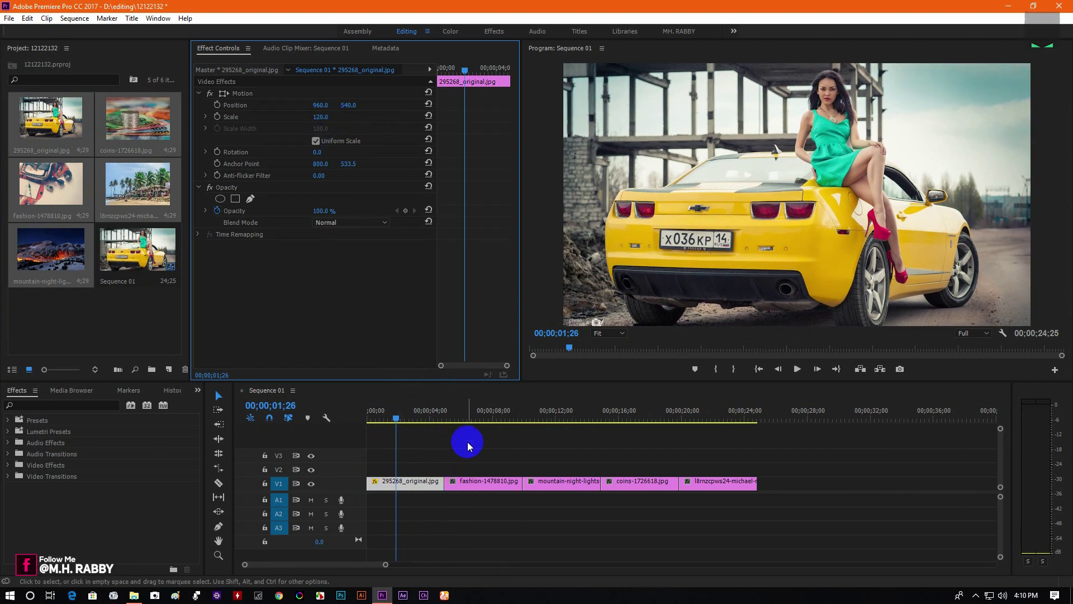
{"action": "left_click", "coordinate": [484, 419]}
{"action": "left_click", "coordinate": [503, 482]}
{"action": "left_click", "coordinate": [308, 112]}
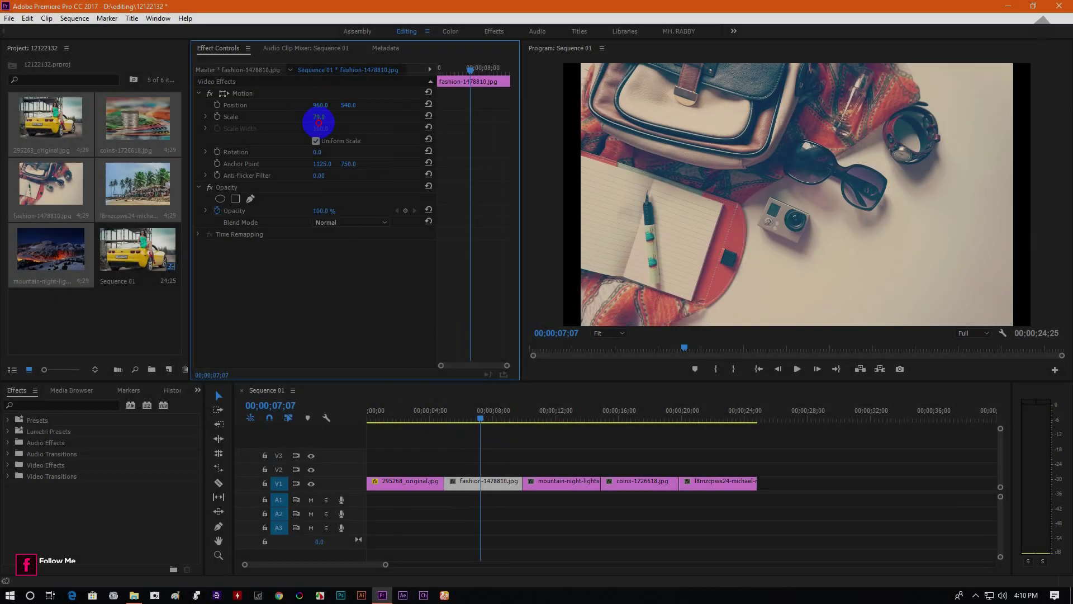
{"action": "left_click", "coordinate": [322, 133]}
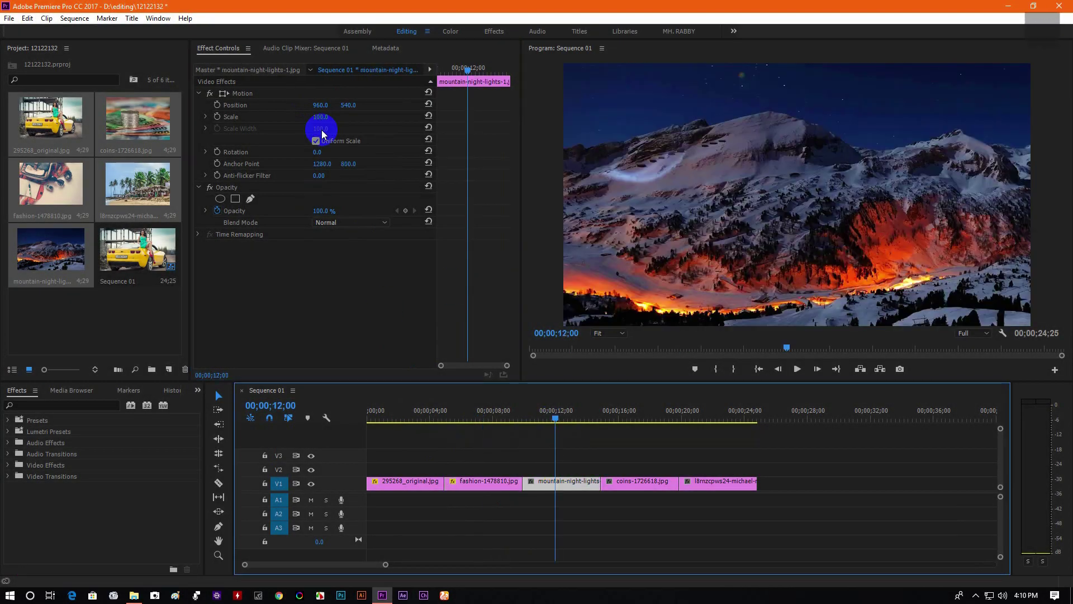
Set the coins photo's scale to 37 and the beach photo's to 40, raising it slightly.
{"action": "left_click", "coordinate": [642, 414]}
{"action": "left_click", "coordinate": [642, 482]}
{"action": "left_click", "coordinate": [324, 117]}
{"action": "type", "text": "37"}
{"action": "key", "text": "Return"}
{"action": "left_click", "coordinate": [717, 413]}
{"action": "left_click", "coordinate": [721, 482]}
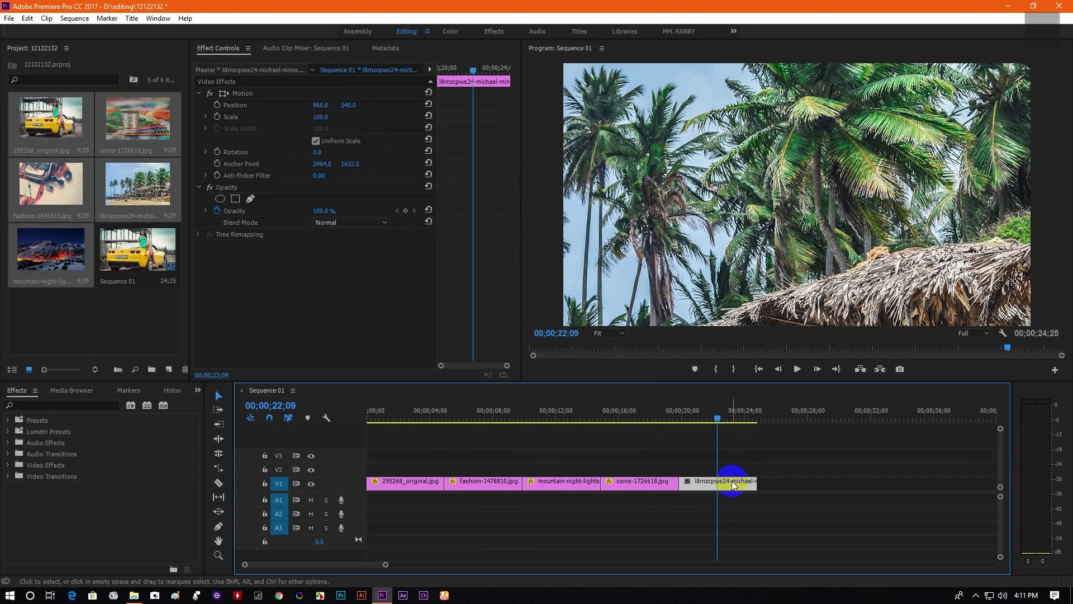
{"action": "left_click", "coordinate": [324, 117]}
{"action": "type", "text": "40"}
{"action": "key", "text": "Return"}
{"action": "left_click_drag", "start_coordinate": [348, 105], "coordinate": [288, 137]}
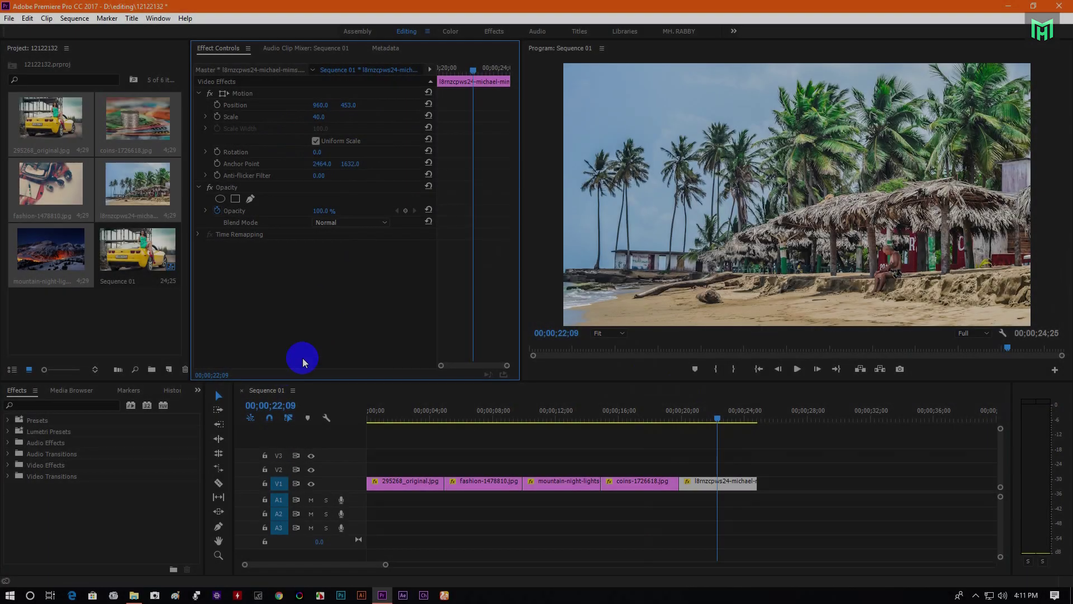
Apply the Gaussian Blur effect to the car photo clip.
{"action": "left_click", "coordinate": [89, 404]}
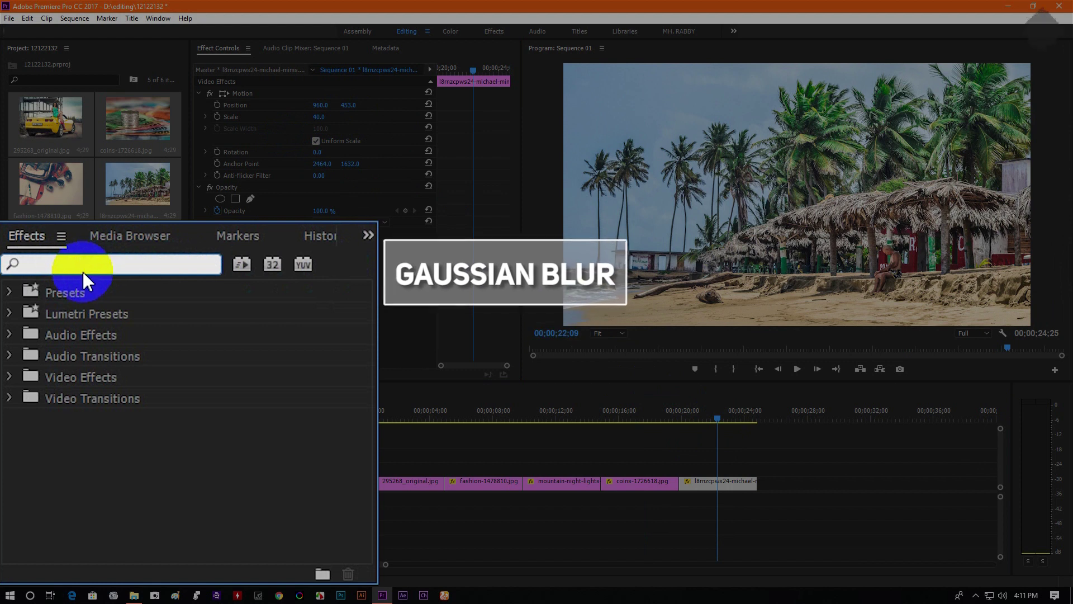
{"action": "type", "text": "G"}
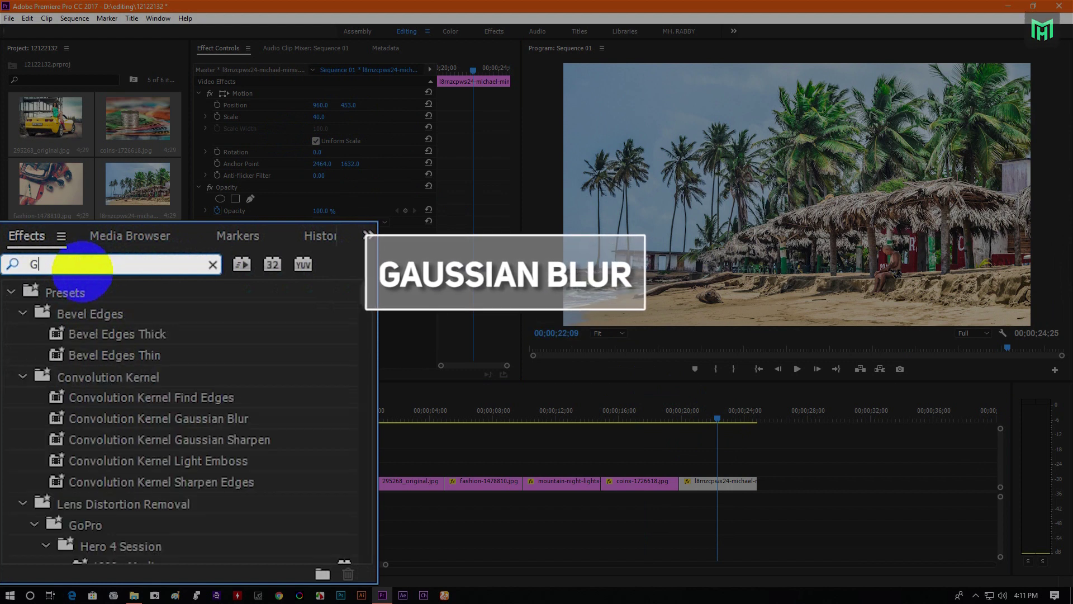
{"action": "type", "text": "au"}
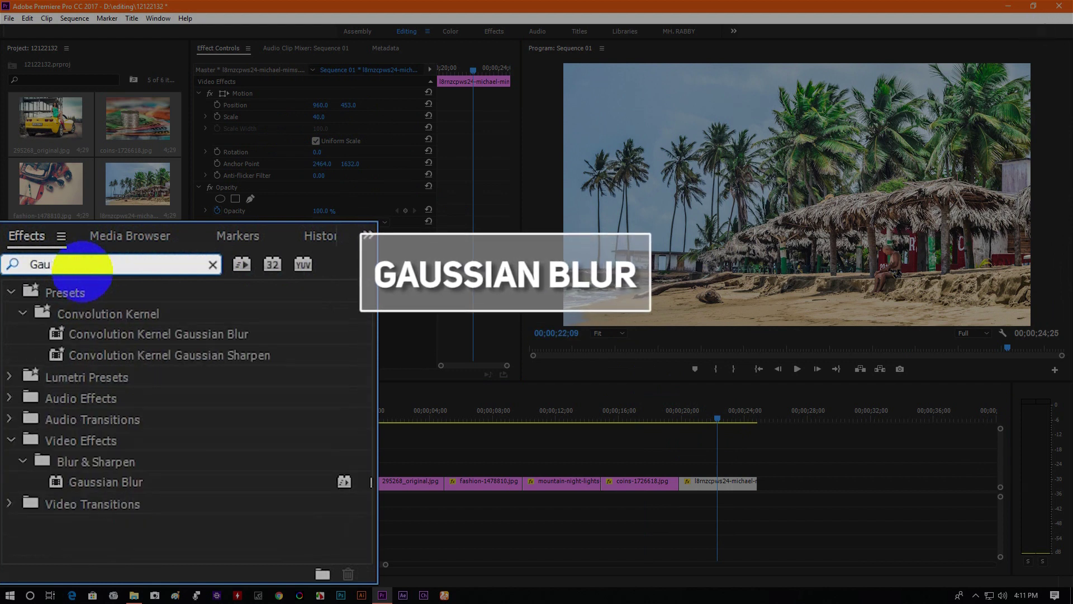
{"action": "type", "text": "ssian"}
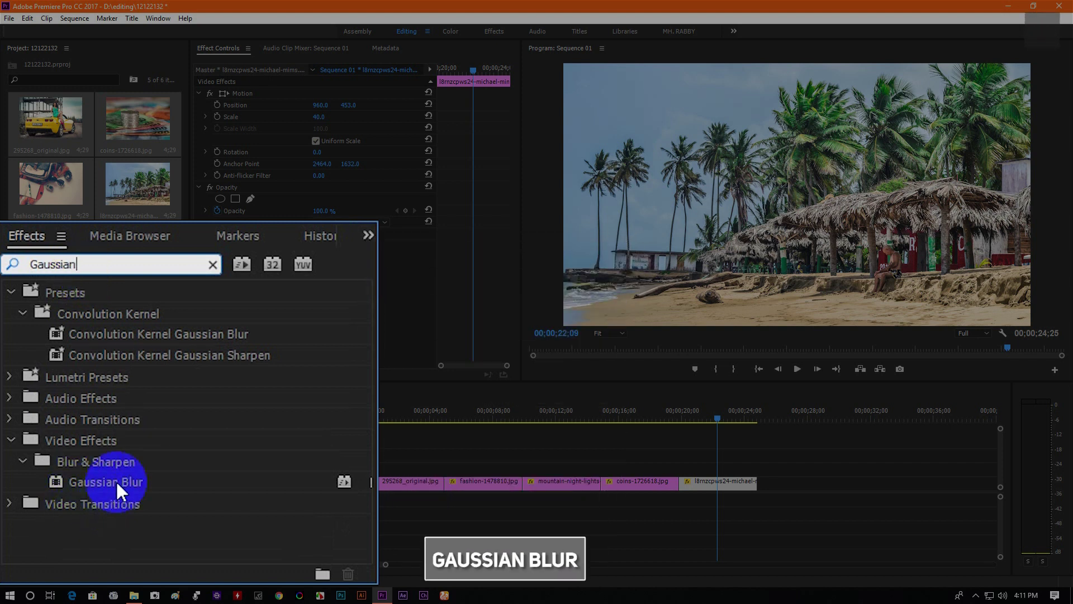
{"action": "left_click", "coordinate": [149, 481]}
{"action": "left_click_drag", "start_coordinate": [129, 478], "coordinate": [419, 483]}
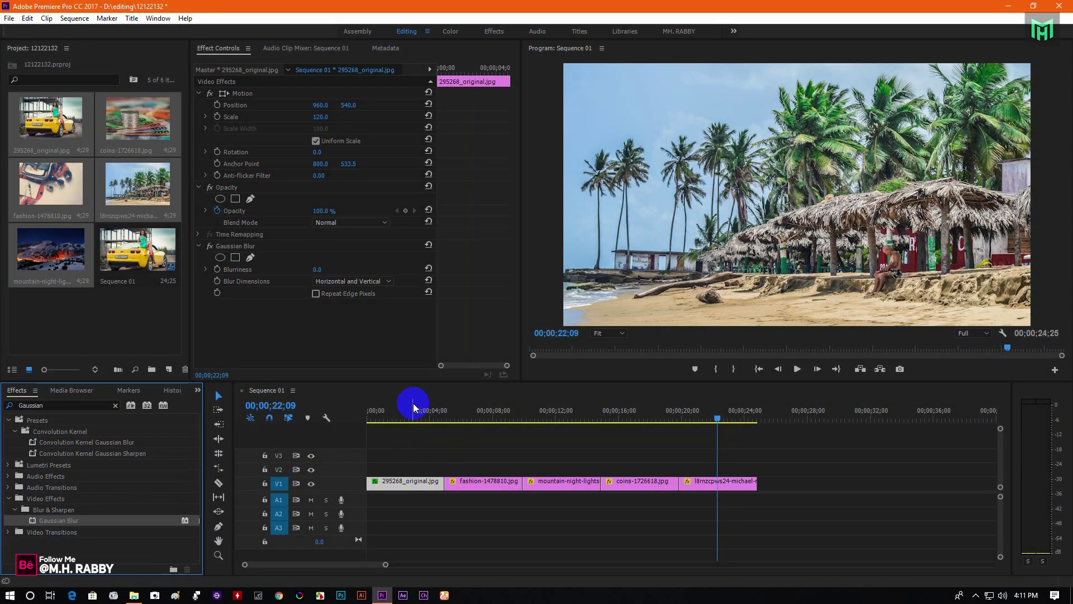
{"action": "left_click", "coordinate": [407, 411]}
{"action": "left_click", "coordinate": [401, 483]}
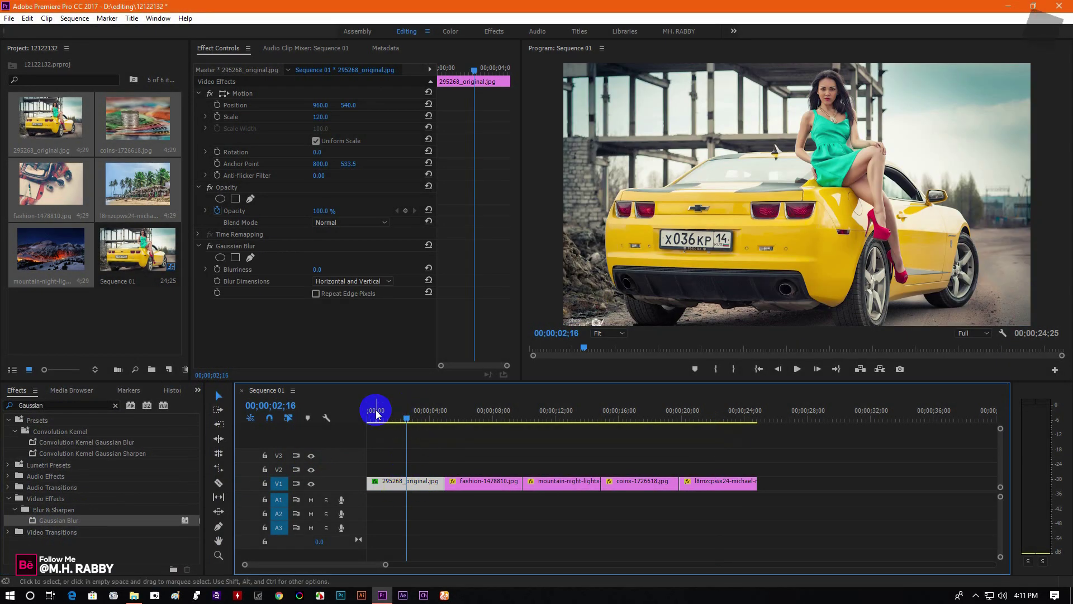
Set the Gaussian Blur blurriness to 79 with Repeat Edge Pixels turned on.
{"action": "left_click", "coordinate": [318, 270]}
{"action": "key", "text": "Return"}
{"action": "left_click", "coordinate": [327, 269]}
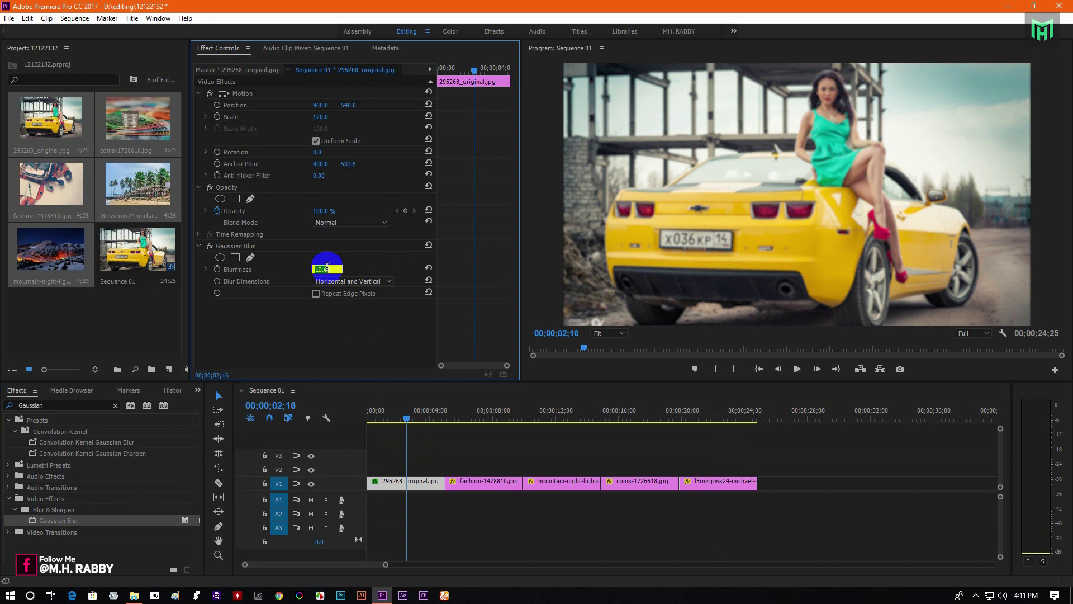
{"action": "key", "text": "Return"}
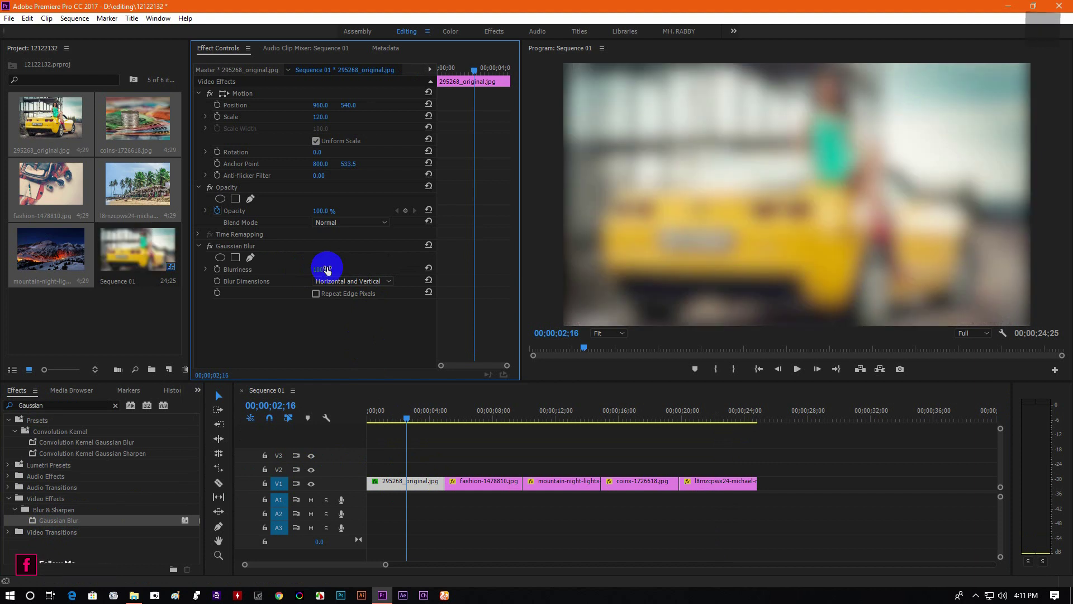
{"action": "left_click_drag", "start_coordinate": [327, 267], "coordinate": [326, 271]}
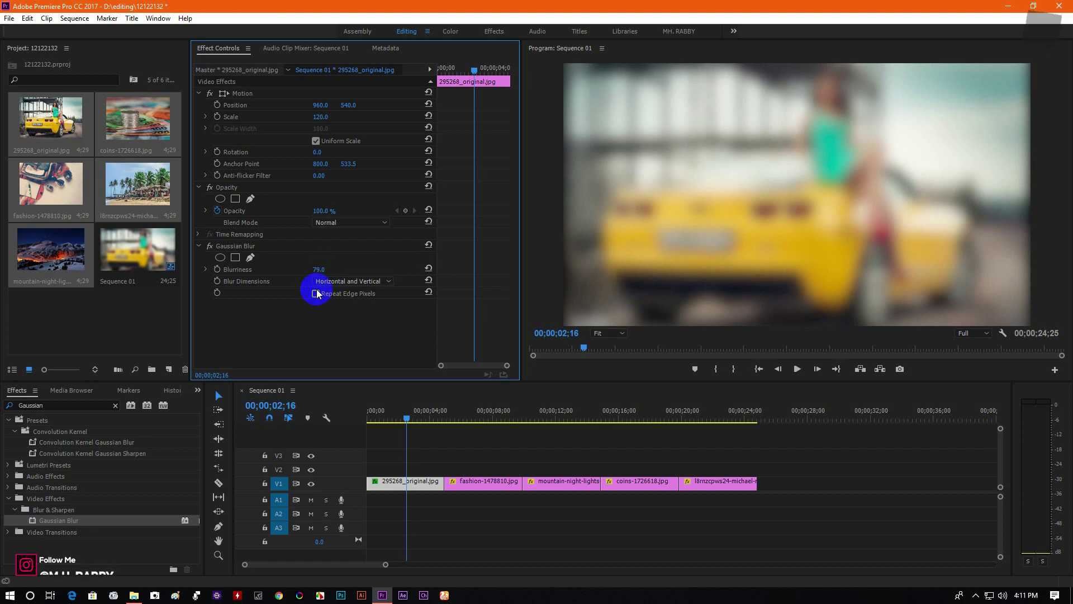
{"action": "left_click", "coordinate": [316, 293]}
{"action": "left_click", "coordinate": [316, 294]}
{"action": "left_click", "coordinate": [315, 294]}
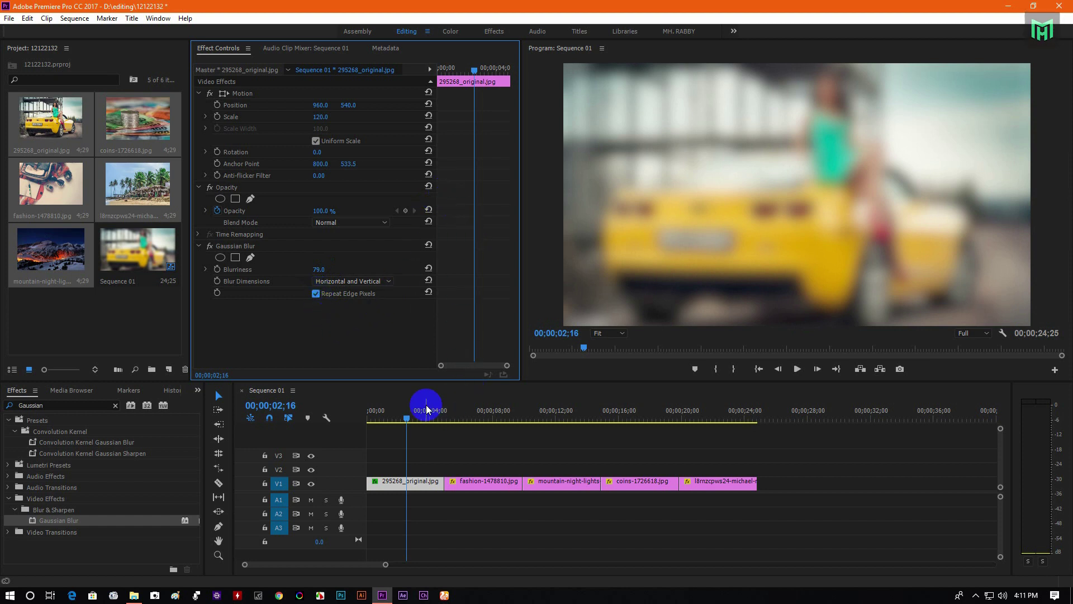
Copy the car photo's Gaussian Blur and paste it onto the other four clips.
{"action": "left_click", "coordinate": [236, 246]}
{"action": "right_click", "coordinate": [236, 246]}
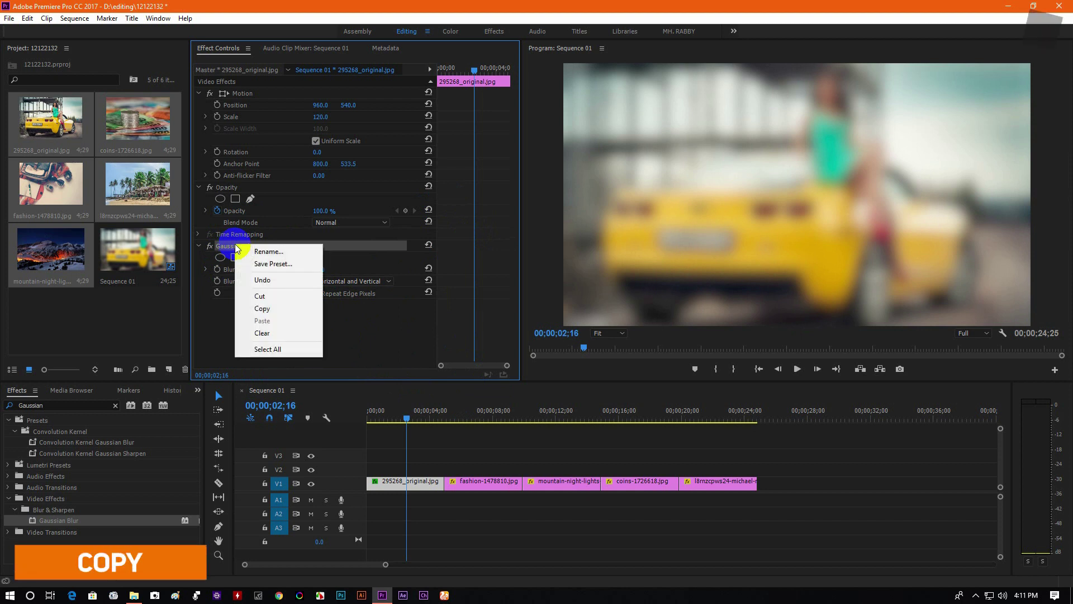
{"action": "left_click", "coordinate": [262, 308]}
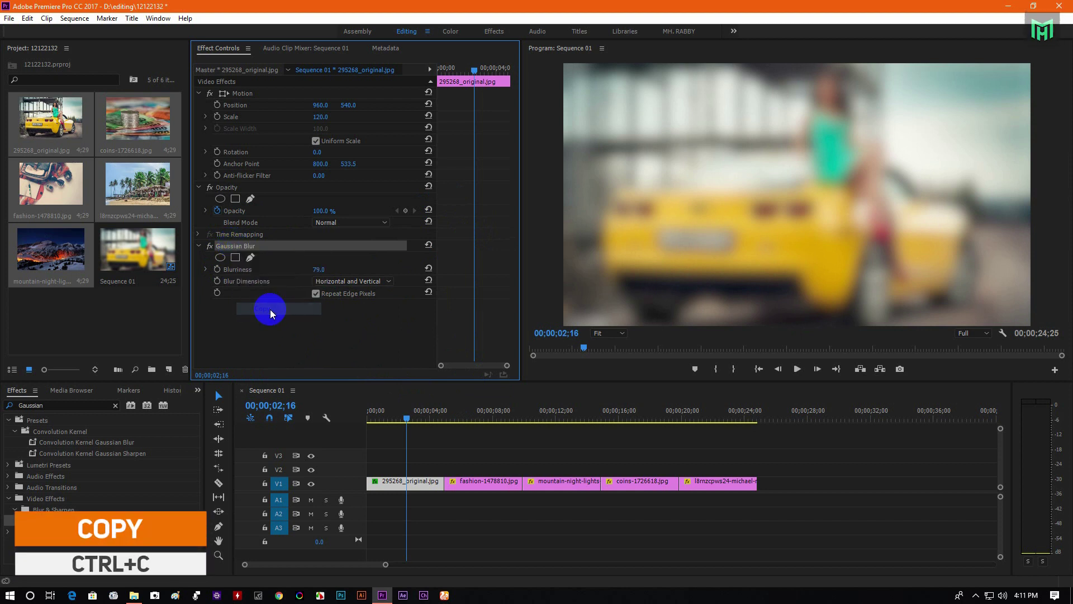
{"action": "left_click_drag", "start_coordinate": [467, 512], "coordinate": [727, 473]}
{"action": "key", "text": "ctrl+v"}
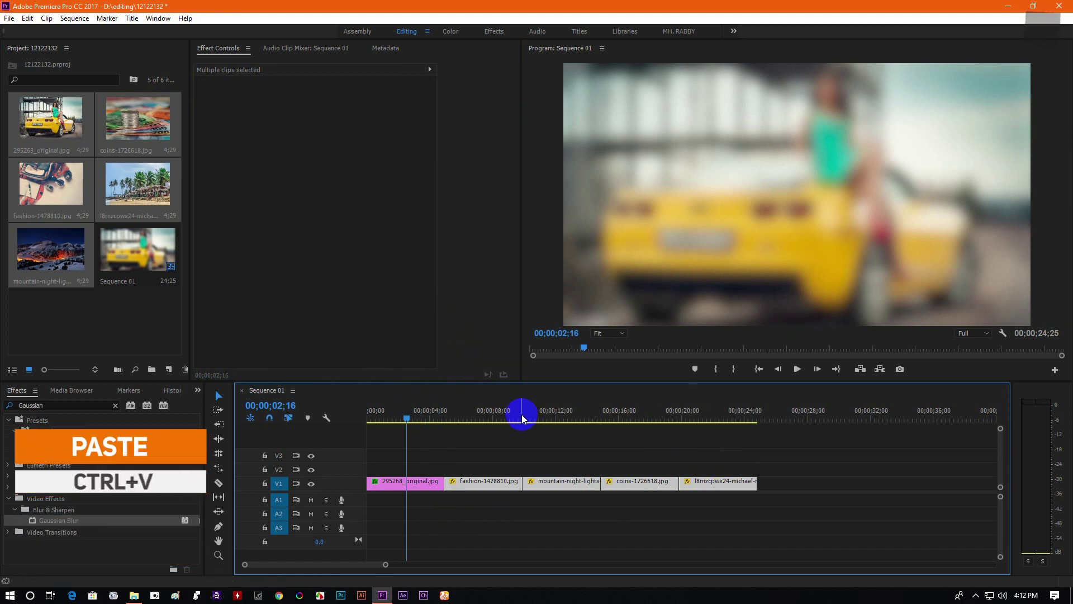
Review the blur across all five clips in Sequence 01, then deselect them.
{"action": "left_click", "coordinate": [488, 414]}
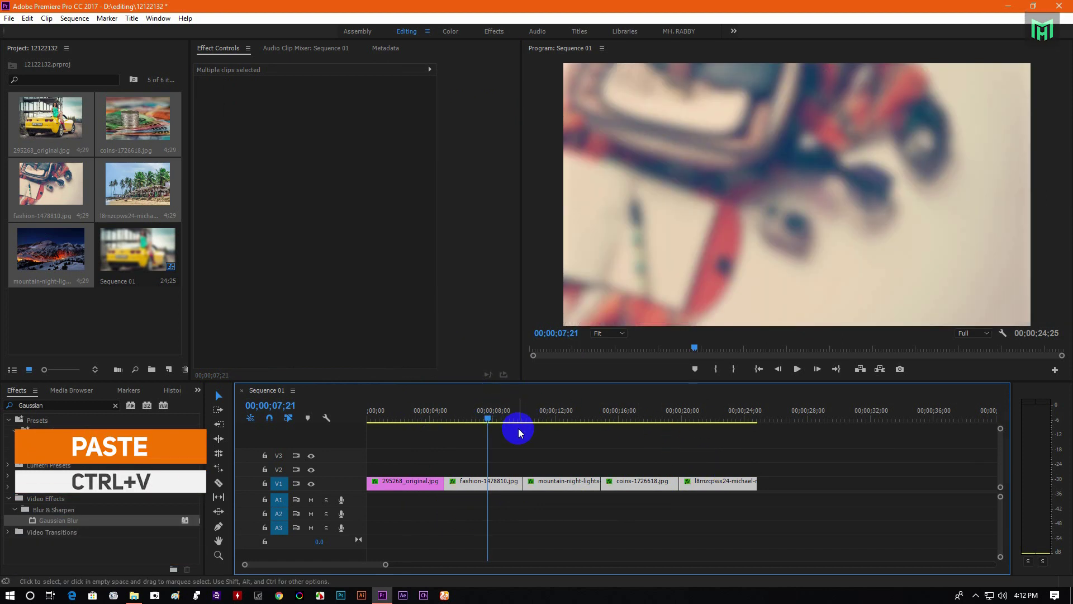
{"action": "left_click_drag", "start_coordinate": [519, 416], "coordinate": [747, 426]}
{"action": "left_click", "coordinate": [764, 479]}
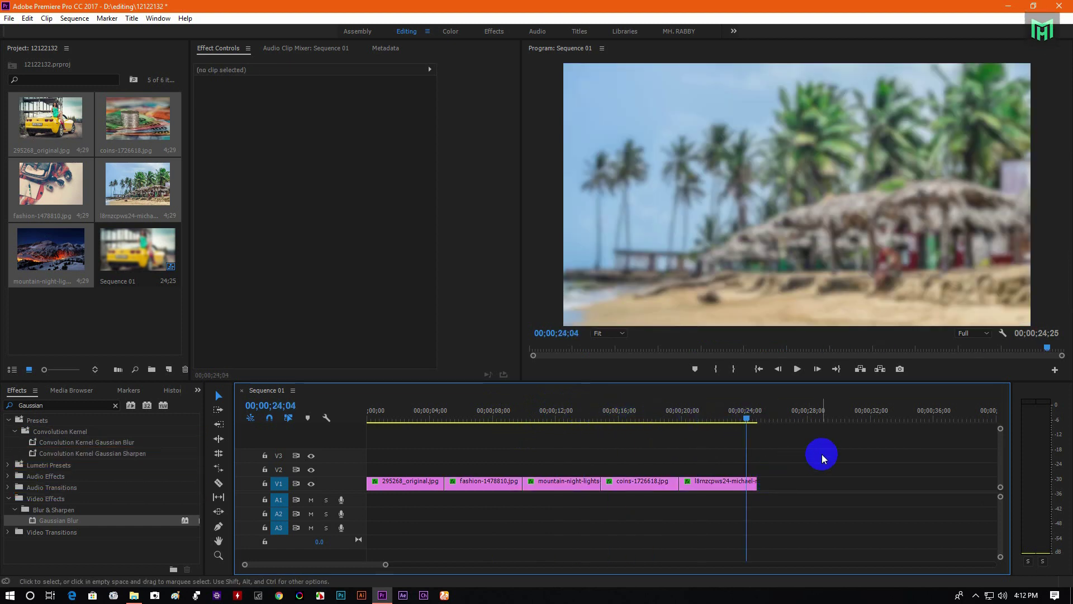
{"action": "left_click_drag", "start_coordinate": [825, 453], "coordinate": [347, 475]}
{"action": "left_click_drag", "start_coordinate": [443, 411], "coordinate": [718, 441]}
{"action": "left_click", "coordinate": [556, 531]}
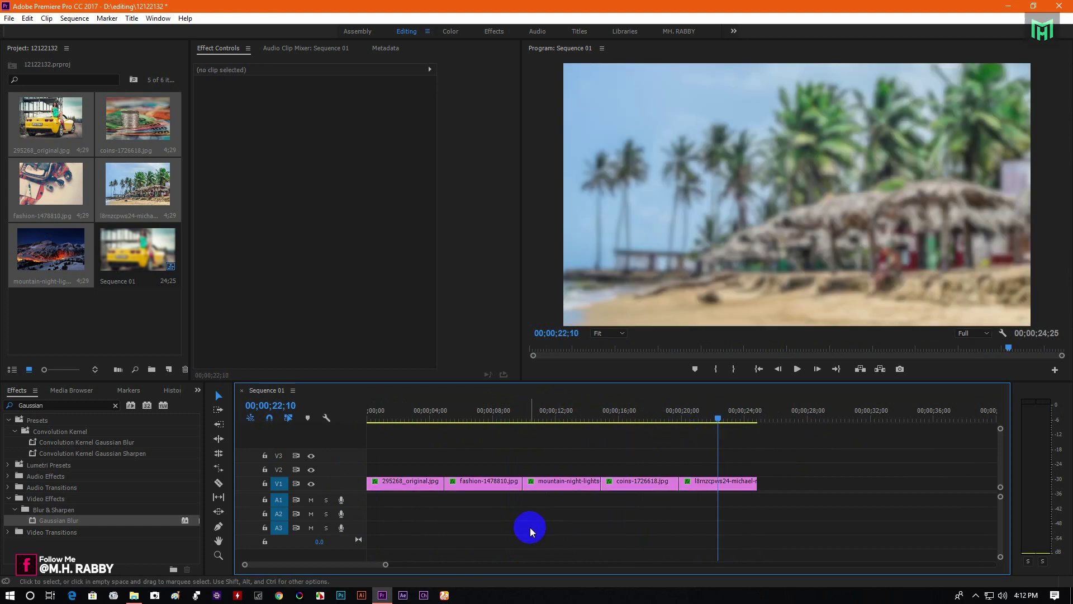
Create a second sequence, Sequence 02.
{"action": "left_click", "coordinate": [169, 369]}
{"action": "left_click", "coordinate": [189, 385]}
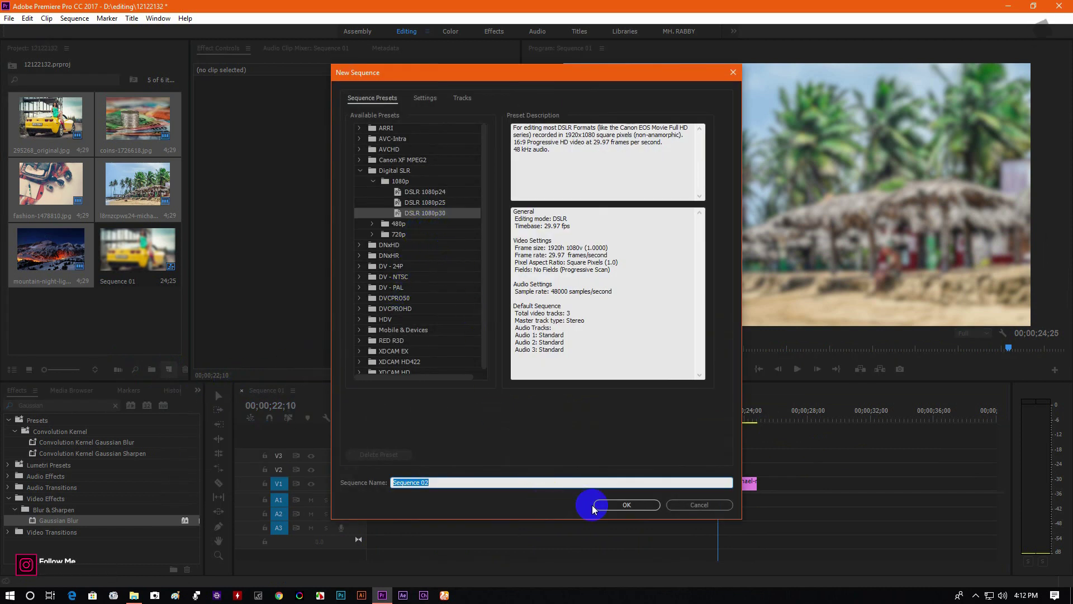
{"action": "left_click", "coordinate": [611, 504]}
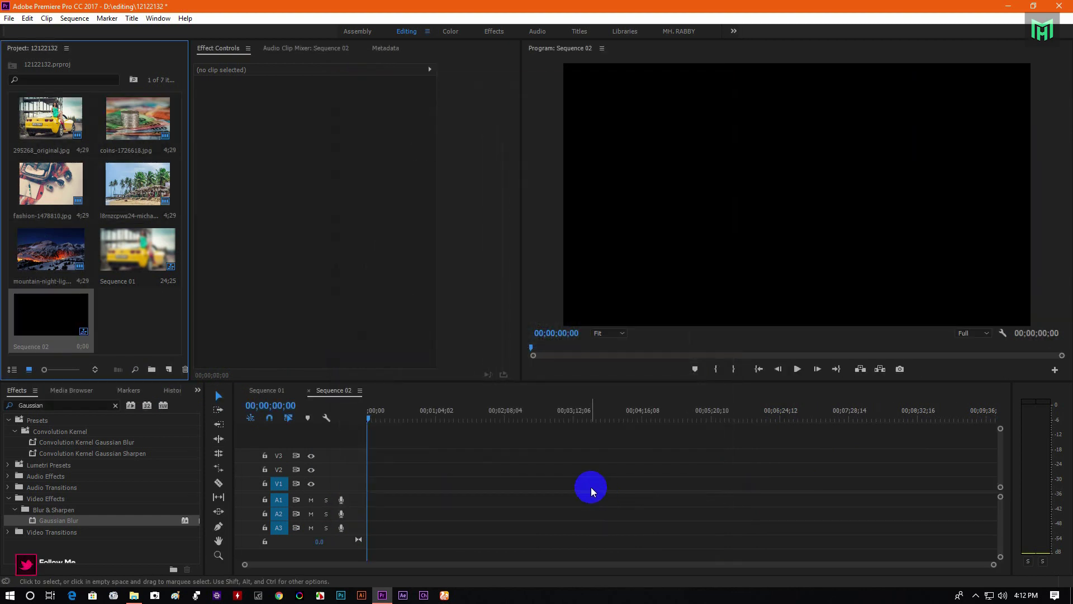
{"action": "left_click", "coordinate": [148, 335]}
Place 295268_original.jpg at the start of Sequence 02 and begin a new title.
{"action": "left_click_drag", "start_coordinate": [50, 119], "coordinate": [355, 478]}
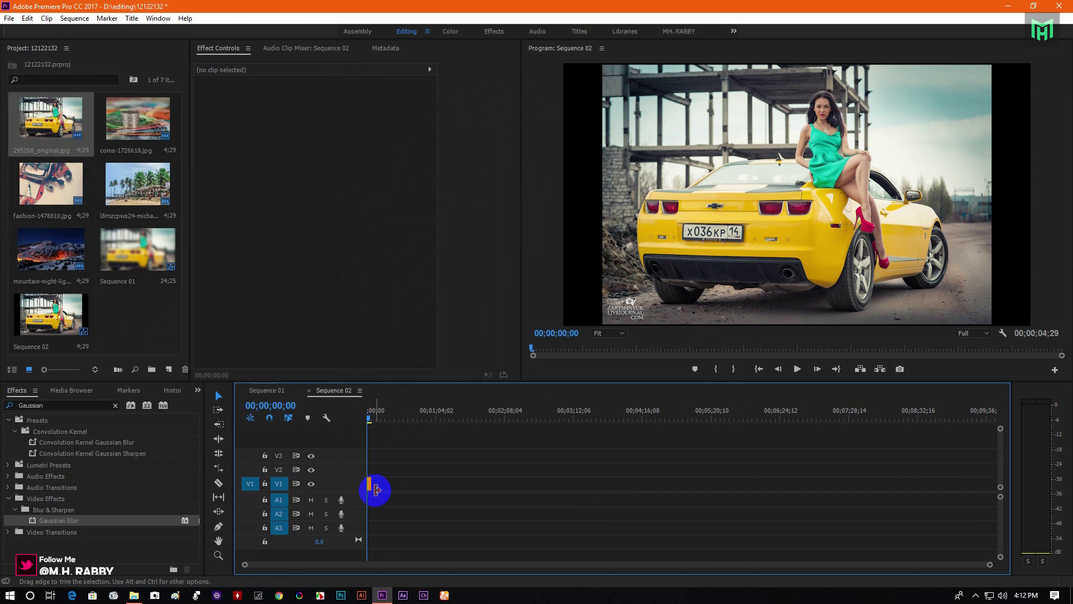
{"action": "key", "text": "equal"}
{"action": "key", "text": "equal"}
{"action": "key", "text": "equal"}
{"action": "key", "text": "equal"}
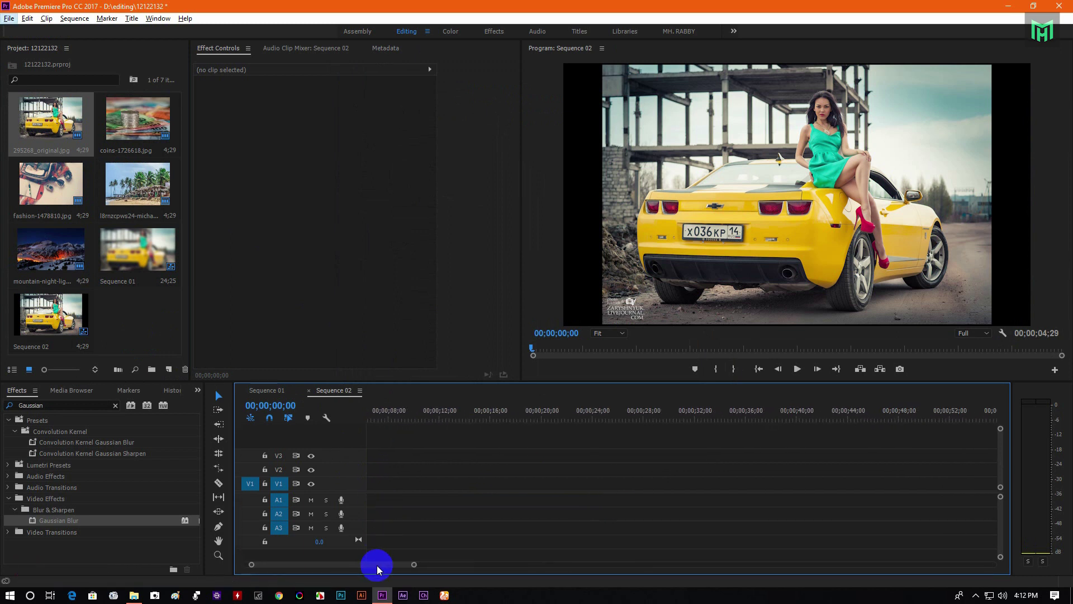
{"action": "left_click_drag", "start_coordinate": [377, 564], "coordinate": [311, 561]}
{"action": "left_click_drag", "start_coordinate": [384, 486], "coordinate": [393, 479]}
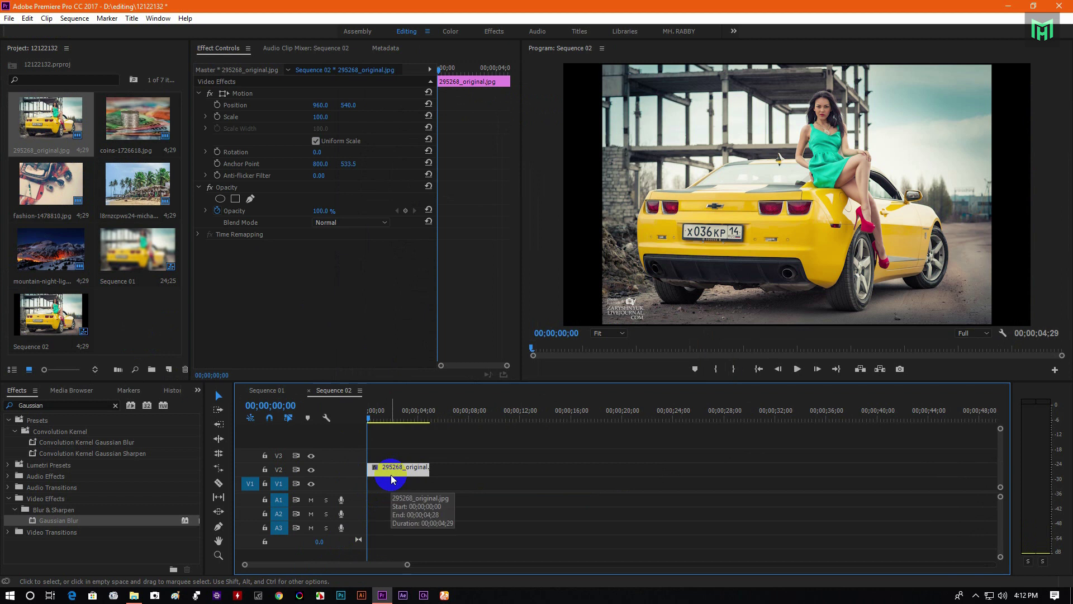
{"action": "key", "text": "ctrl+t"}
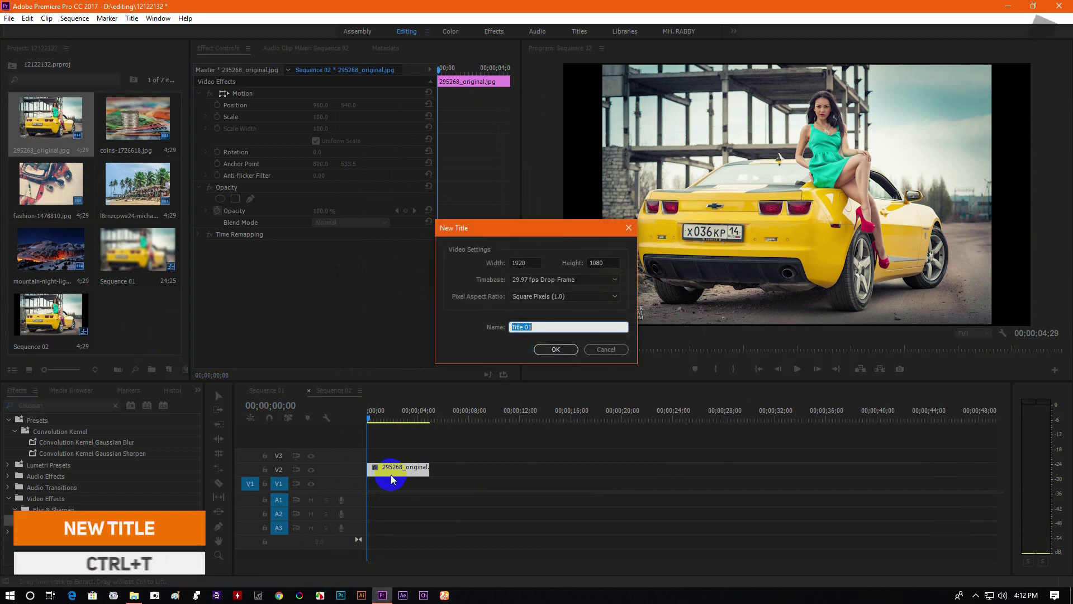
Create Title 01 at 1920×1080 and enlarge the Titler window.
{"action": "left_click", "coordinate": [567, 350]}
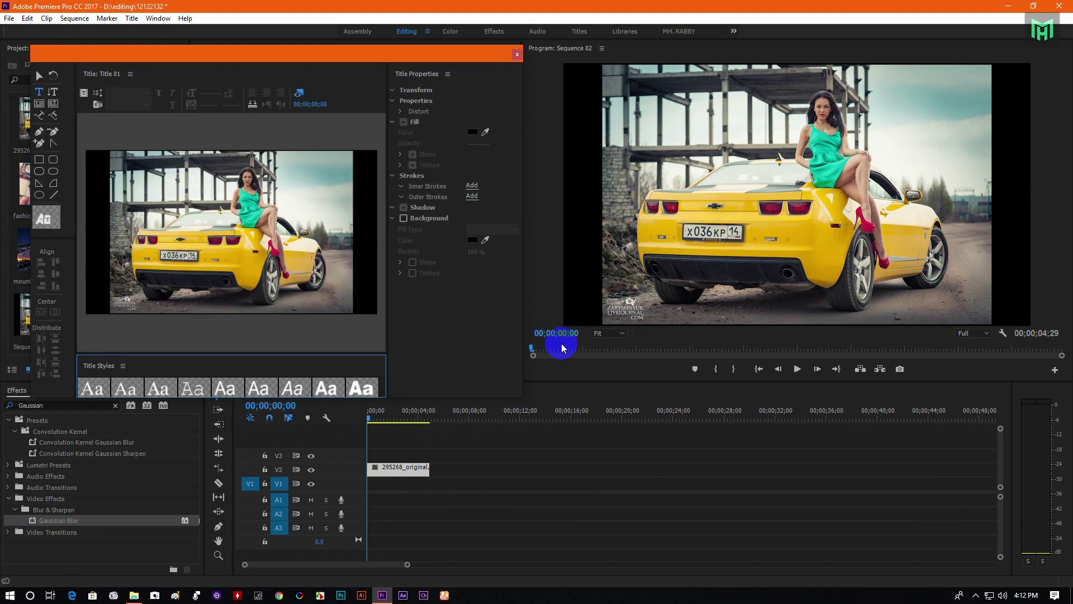
{"action": "left_click_drag", "start_coordinate": [522, 399], "coordinate": [858, 544]}
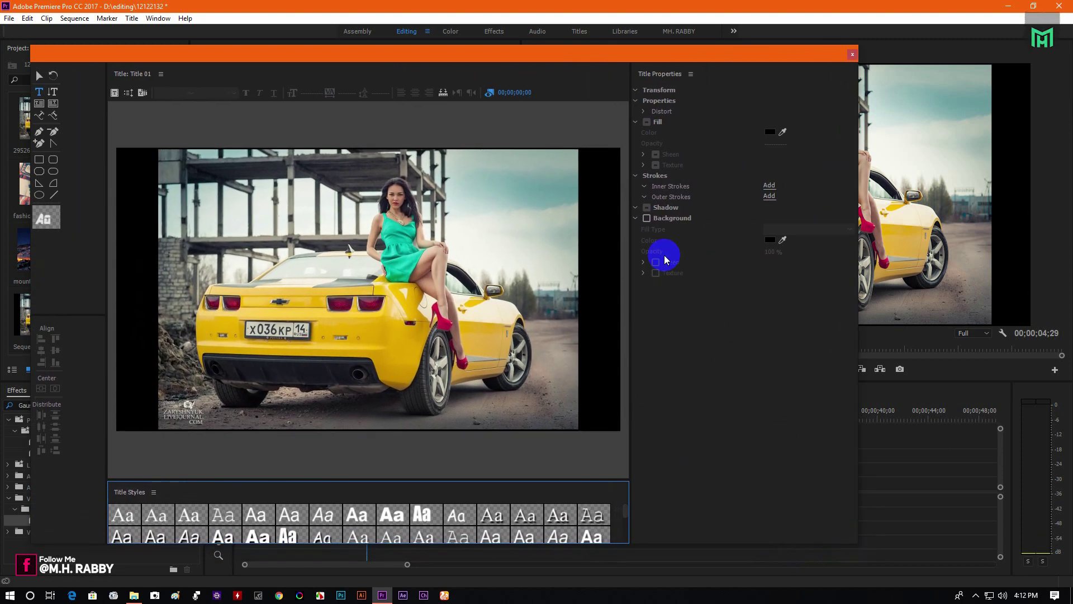
{"action": "left_click_drag", "start_coordinate": [519, 55], "coordinate": [597, 34]}
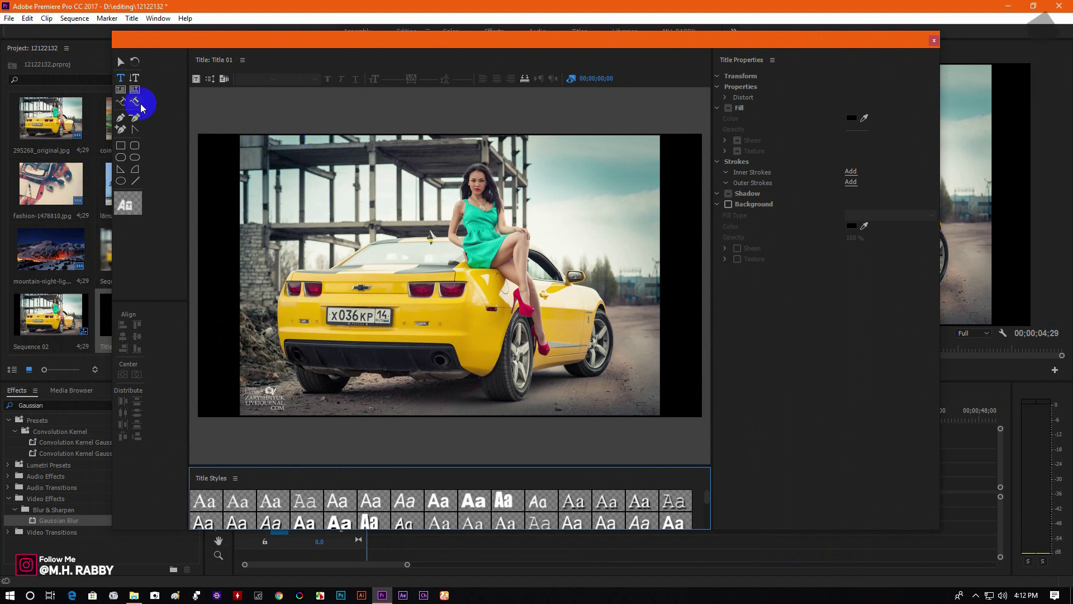
Draw a rectangle centred on the frame and fill it pure white (FFFFFF).
{"action": "left_click", "coordinate": [125, 147]}
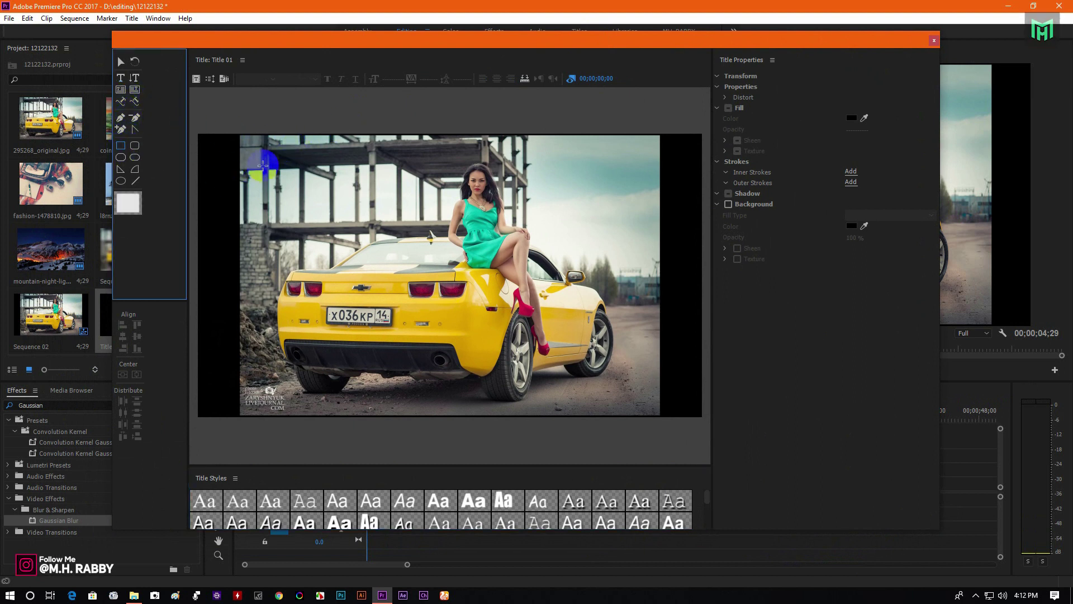
{"action": "left_click_drag", "start_coordinate": [384, 174], "coordinate": [572, 386]}
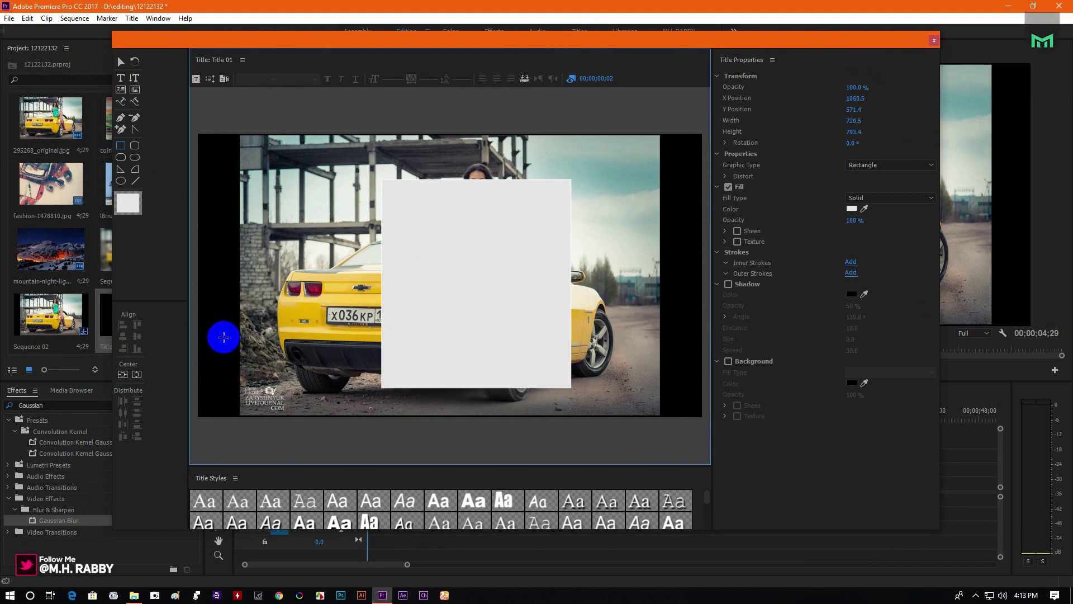
{"action": "left_click", "coordinate": [123, 375]}
{"action": "left_click", "coordinate": [137, 374]}
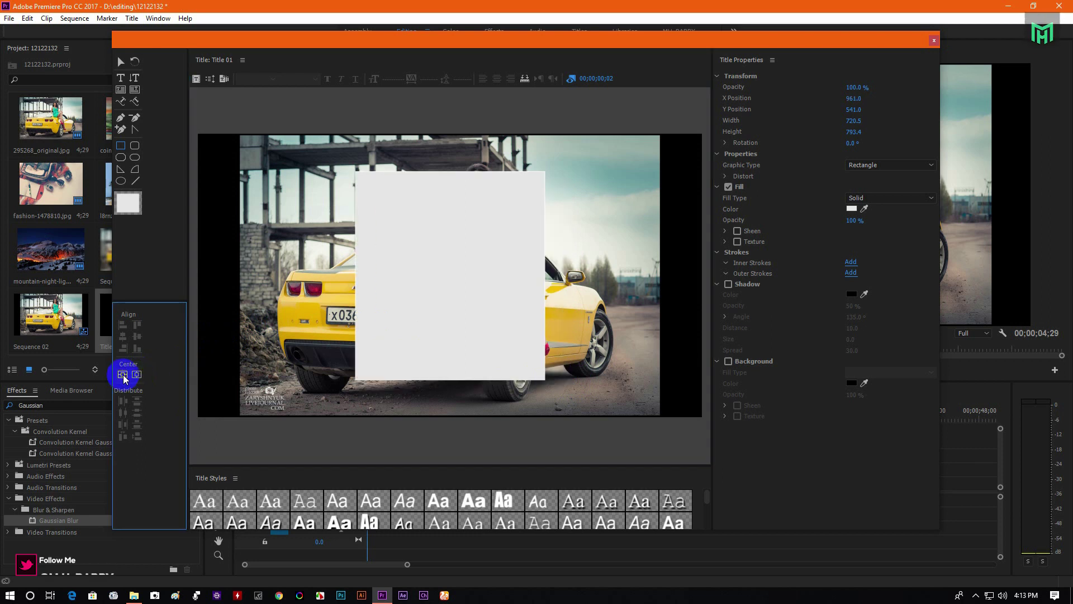
{"action": "left_click", "coordinate": [851, 210]}
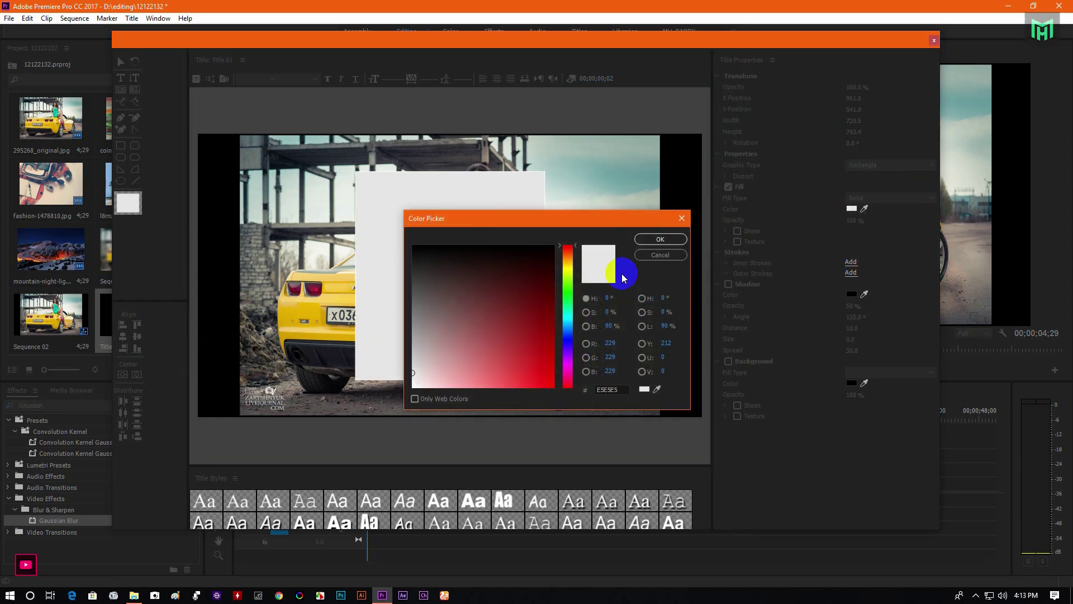
{"action": "left_click", "coordinate": [639, 240]}
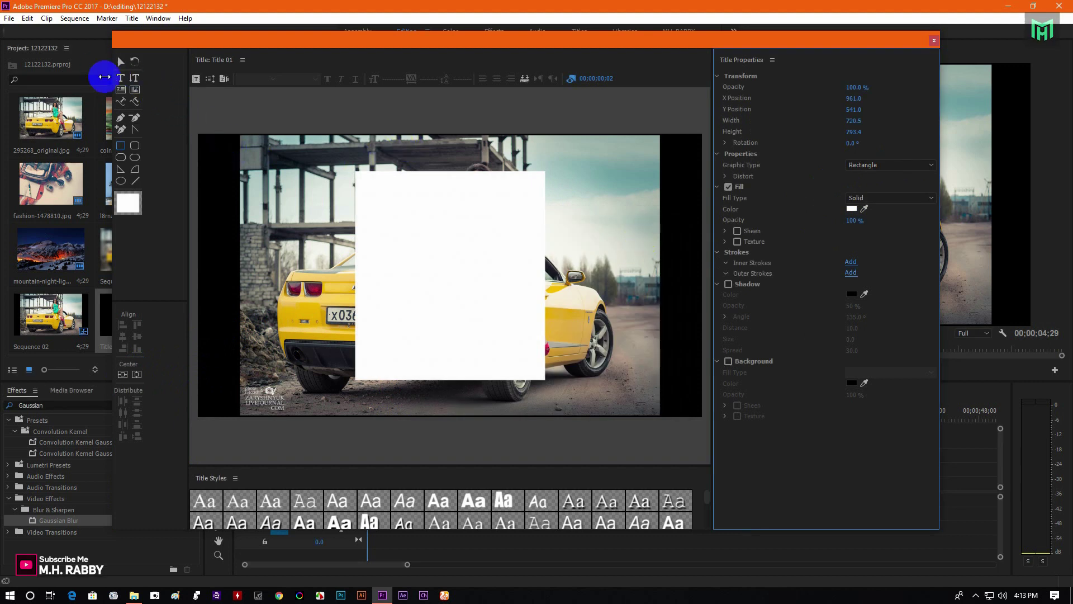
Add a caption on the white rectangle, colour it grey, and save the project.
{"action": "left_click", "coordinate": [115, 80]}
{"action": "left_click", "coordinate": [449, 361]}
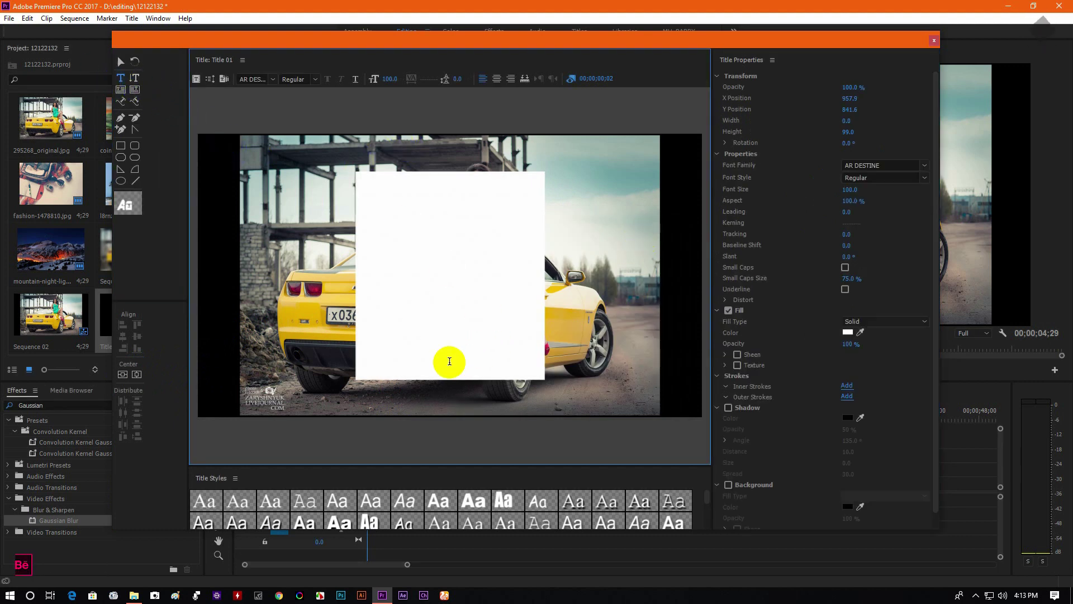
{"action": "type", "text": "Rabby"}
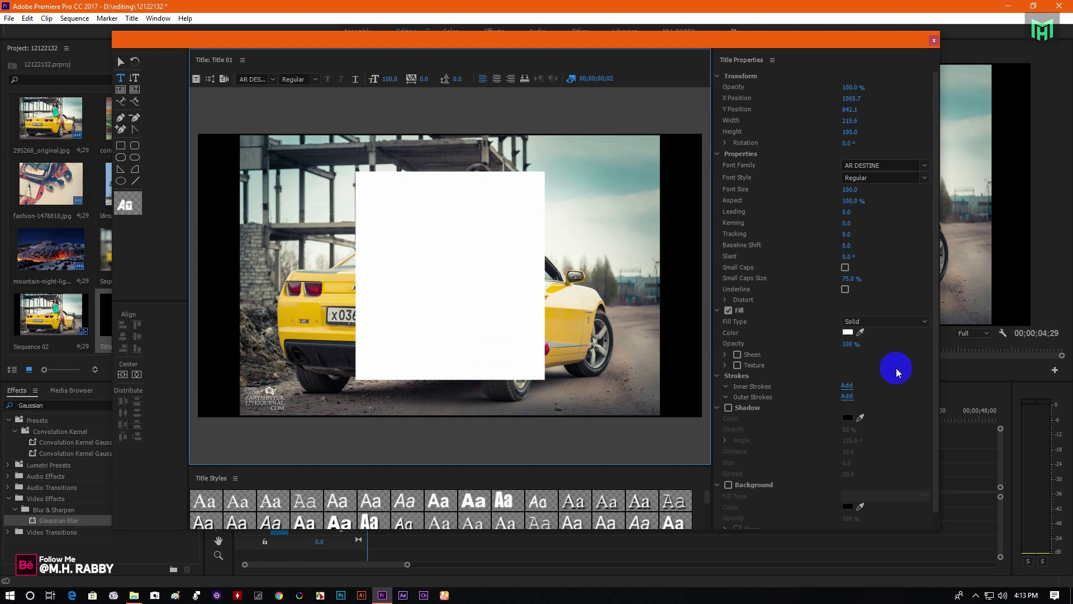
{"action": "left_click", "coordinate": [848, 332]}
{"action": "left_click_drag", "start_coordinate": [534, 301], "coordinate": [475, 284]}
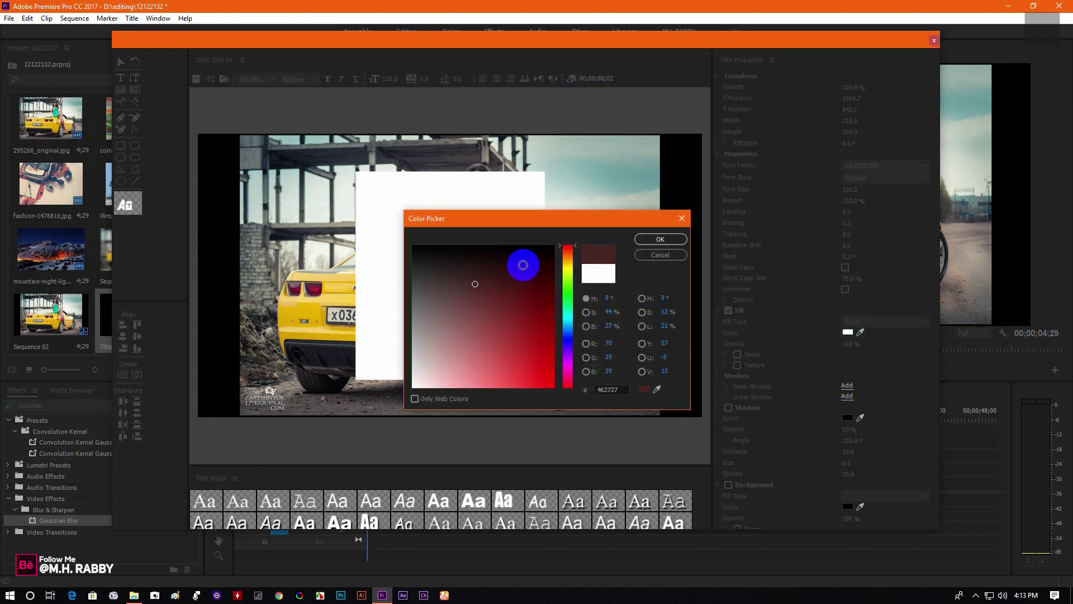
{"action": "left_click_drag", "start_coordinate": [551, 268], "coordinate": [412, 280]}
{"action": "left_click", "coordinate": [660, 239]}
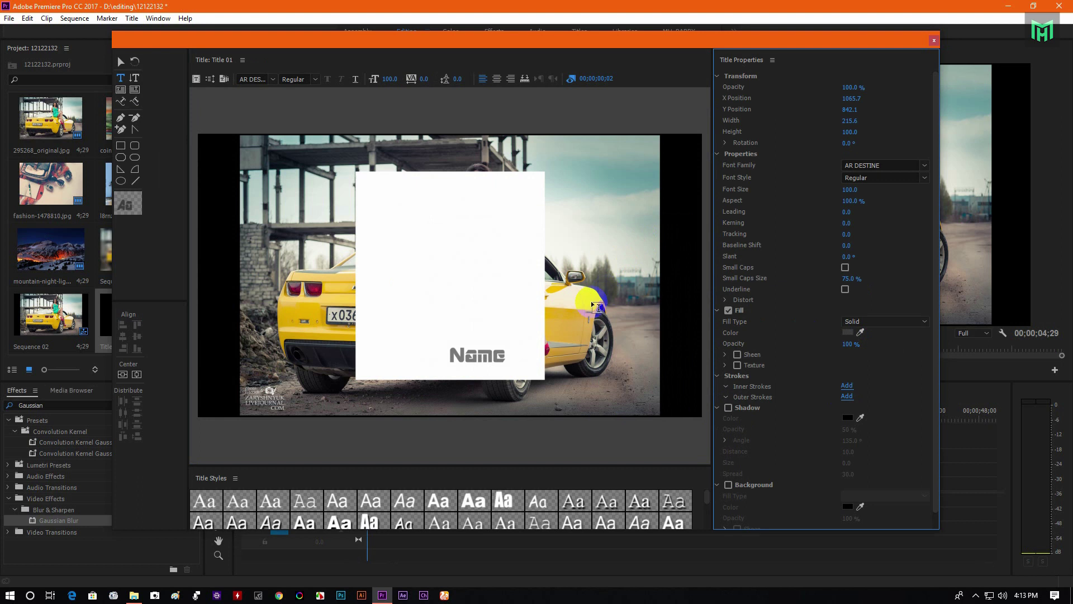
{"action": "left_click", "coordinate": [506, 356]}
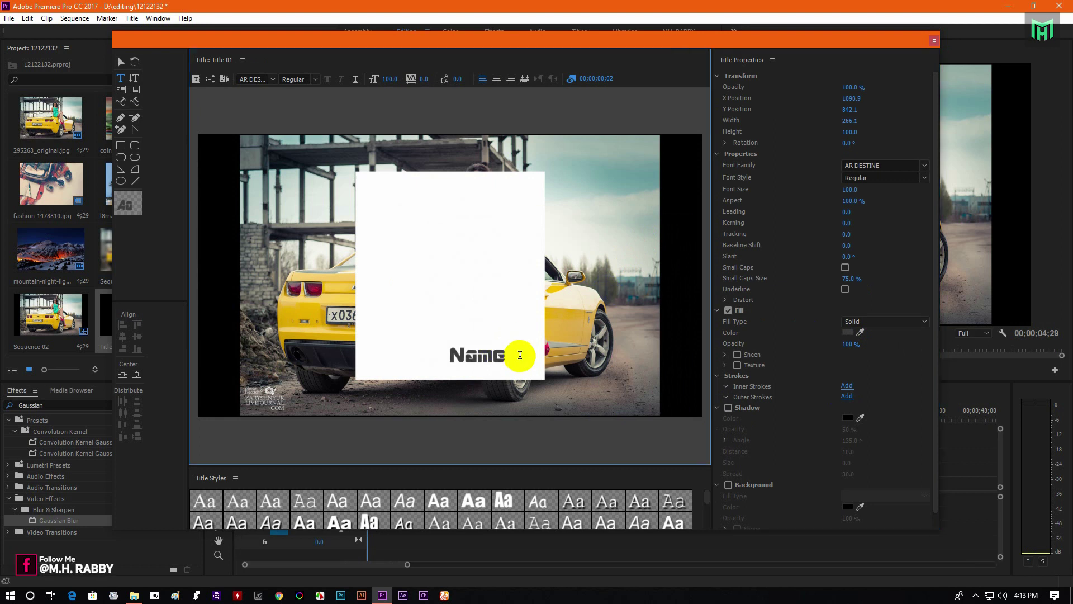
{"action": "key", "text": "ctrl+s"}
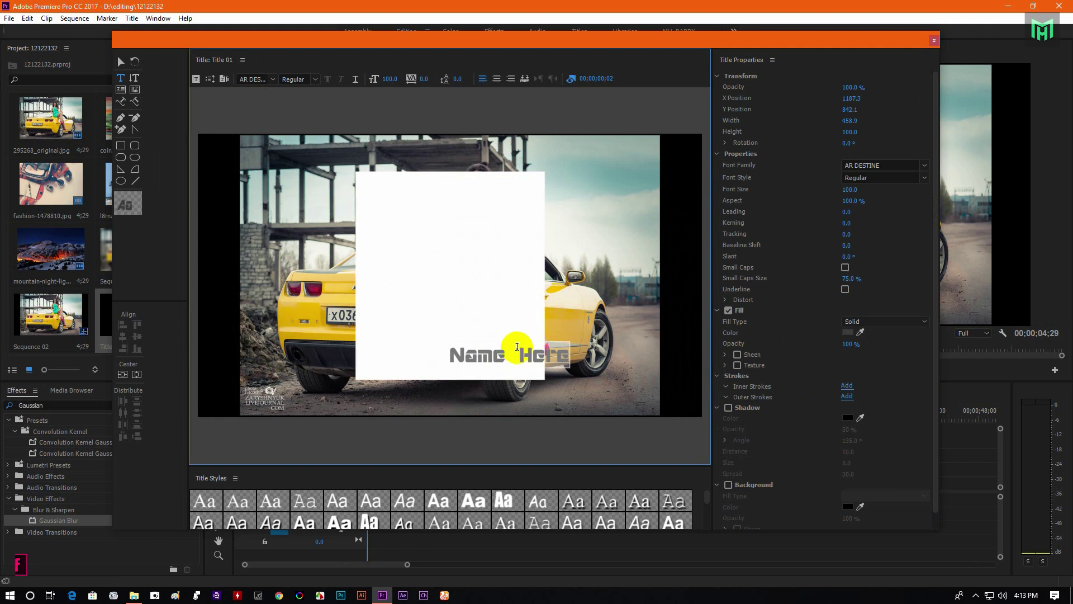
Style the caption dark grey 313131 in Shopping Script Demo, size 119, centre-aligned.
{"action": "left_click", "coordinate": [847, 333]}
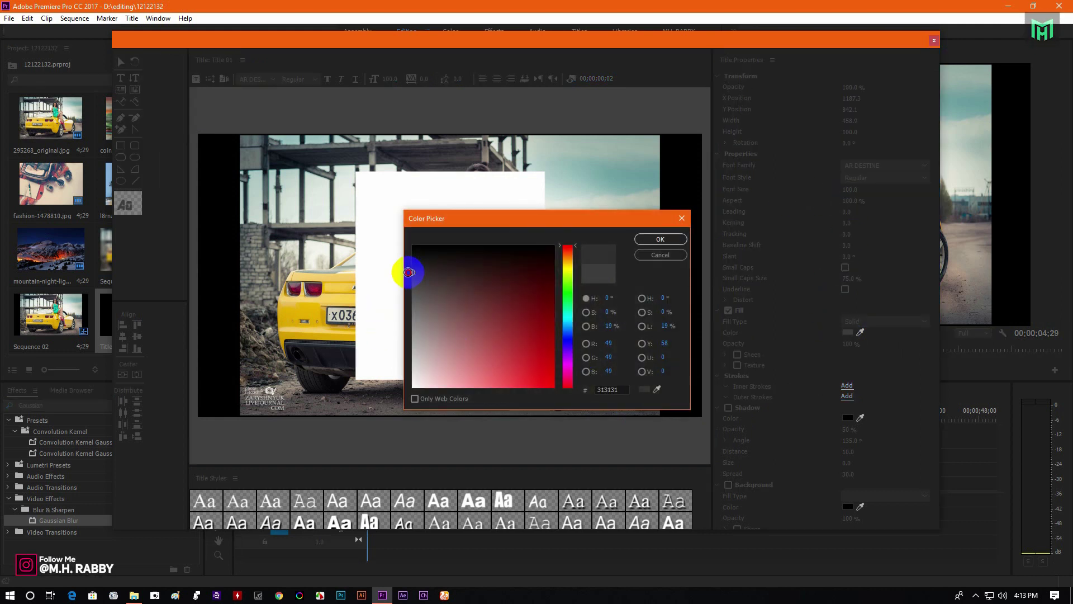
{"action": "left_click", "coordinate": [660, 239]}
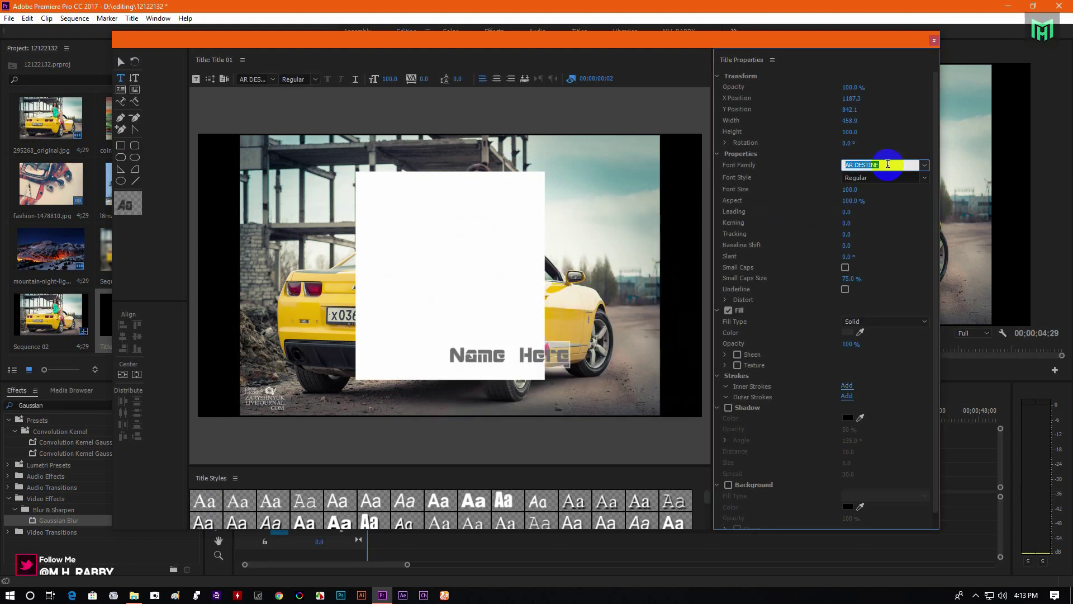
{"action": "key", "text": "Return"}
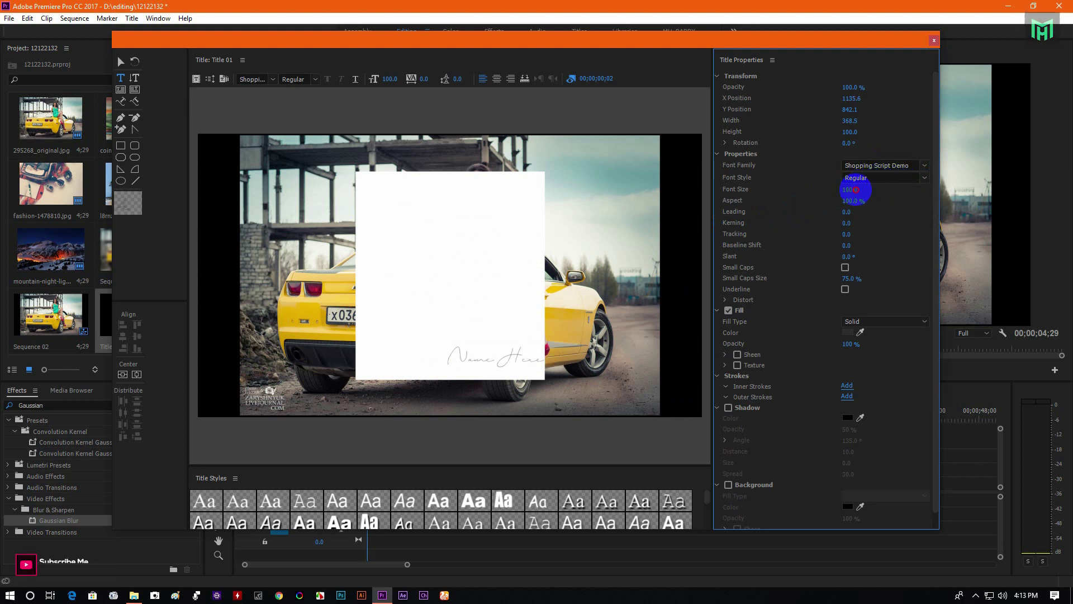
{"action": "left_click_drag", "start_coordinate": [855, 189], "coordinate": [877, 188]}
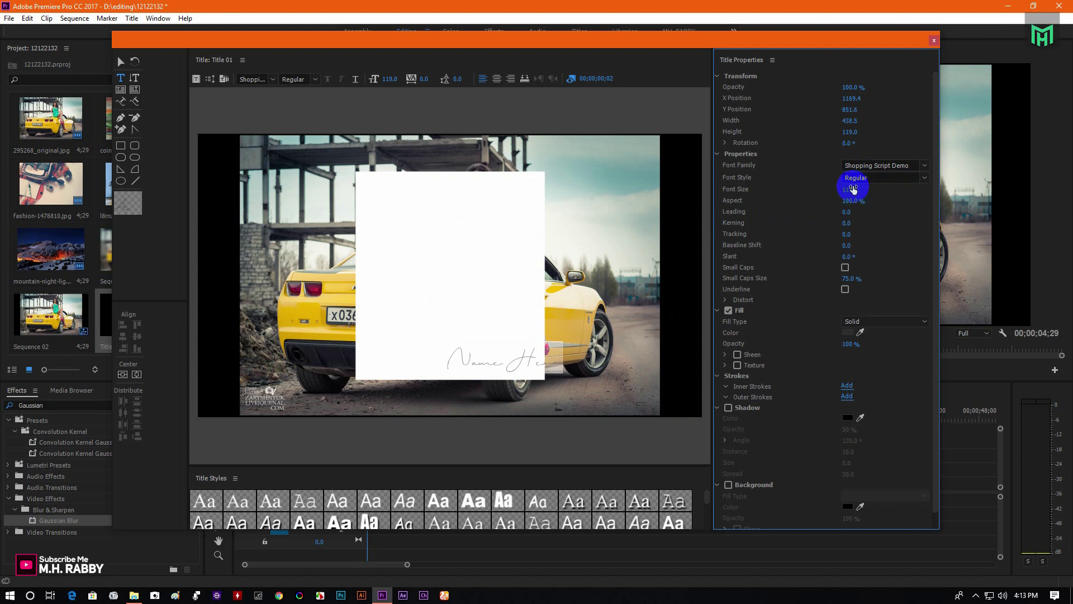
{"action": "left_click", "coordinate": [503, 83]}
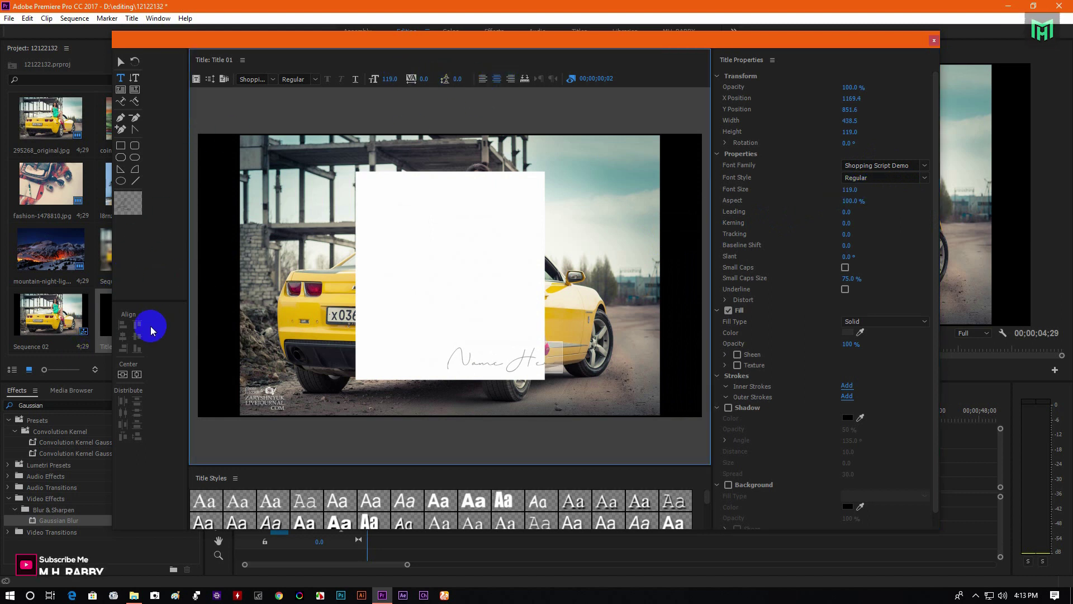
Centre the Name Here caption horizontally and lower it to Y position 856.0.
{"action": "left_click", "coordinate": [135, 375]}
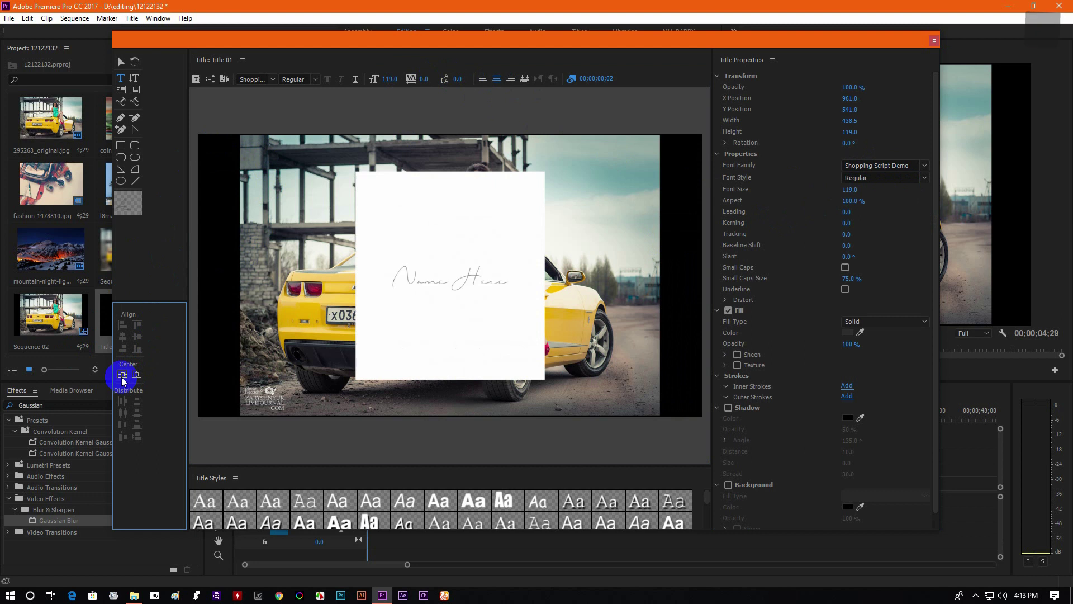
{"action": "left_click", "coordinate": [120, 61]}
{"action": "left_click", "coordinate": [423, 282]}
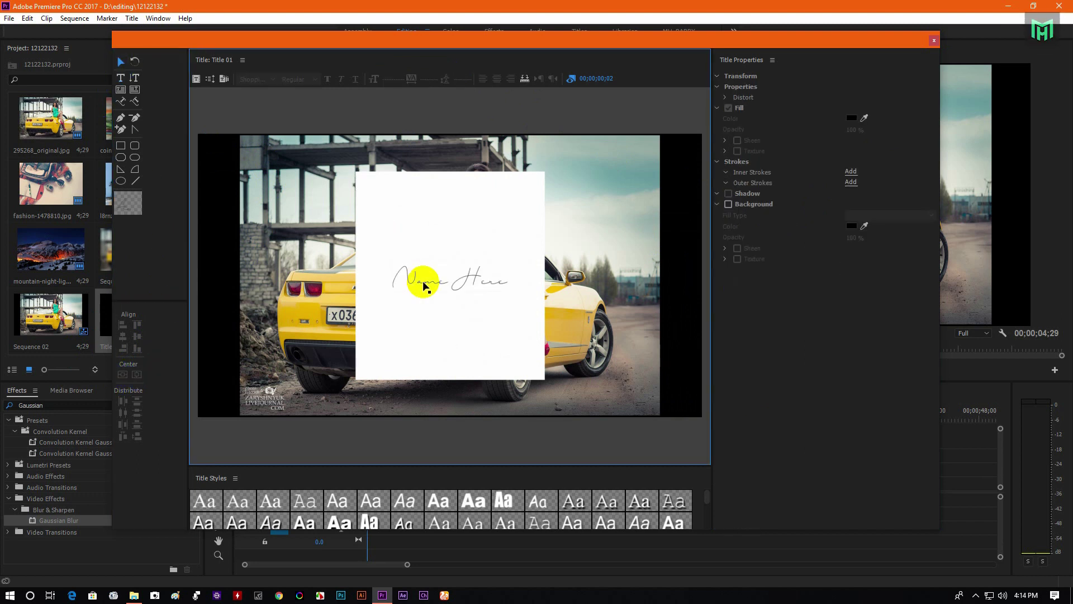
{"action": "key", "text": "Down"}
{"action": "key", "text": "Down"}
{"action": "key", "text": "Down"}
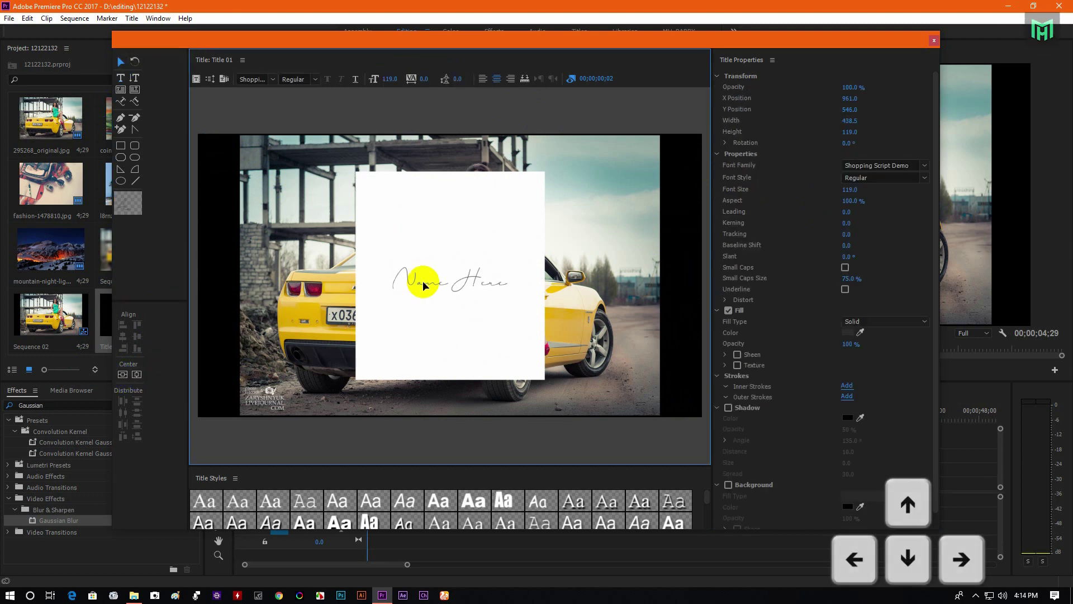
{"action": "key", "text": "shift+Down"}
{"action": "key", "text": "shift+Down"}
{"action": "key", "text": "shift+Down"}
{"action": "key", "text": "shift+Down"}
{"action": "key", "text": "shift+Down"}
{"action": "key", "text": "shift+Down"}
{"action": "key", "text": "shift+Down"}
{"action": "key", "text": "shift+Down"}
{"action": "key", "text": "shift+Down"}
{"action": "key", "text": "shift+Down"}
{"action": "key", "text": "shift+Down"}
{"action": "key", "text": "shift+Down"}
{"action": "key", "text": "shift+Down"}
{"action": "key", "text": "shift+Down"}
{"action": "key", "text": "shift+Down"}
{"action": "key", "text": "shift+Down"}
{"action": "key", "text": "shift+Down"}
{"action": "key", "text": "shift+Down"}
{"action": "key", "text": "shift+Down"}
{"action": "key", "text": "shift+Down"}
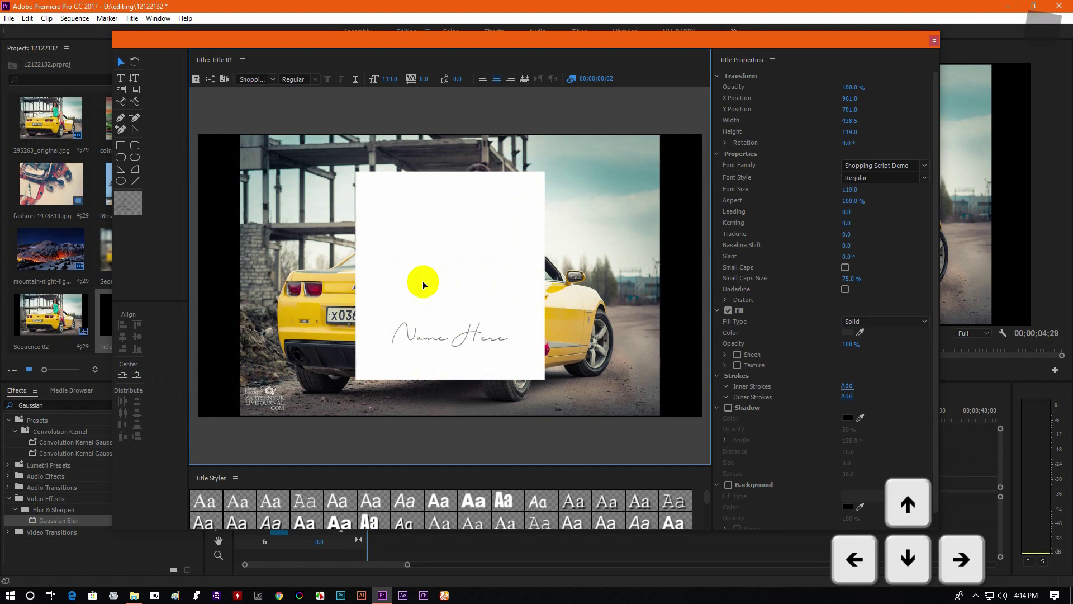
{"action": "key", "text": "shift+Down"}
{"action": "key", "text": "shift+Down"}
{"action": "key", "text": "shift+Down"}
{"action": "key", "text": "shift+Down"}
{"action": "key", "text": "shift+Down"}
{"action": "key", "text": "shift+Down"}
{"action": "key", "text": "shift+Down"}
{"action": "key", "text": "shift+Down"}
{"action": "key", "text": "shift+Down"}
{"action": "key", "text": "shift+Down"}
{"action": "key", "text": "shift+Down"}
{"action": "key", "text": "shift+Down"}
{"action": "key", "text": "shift+Down"}
{"action": "key", "text": "shift+Down"}
{"action": "key", "text": "shift+Down"}
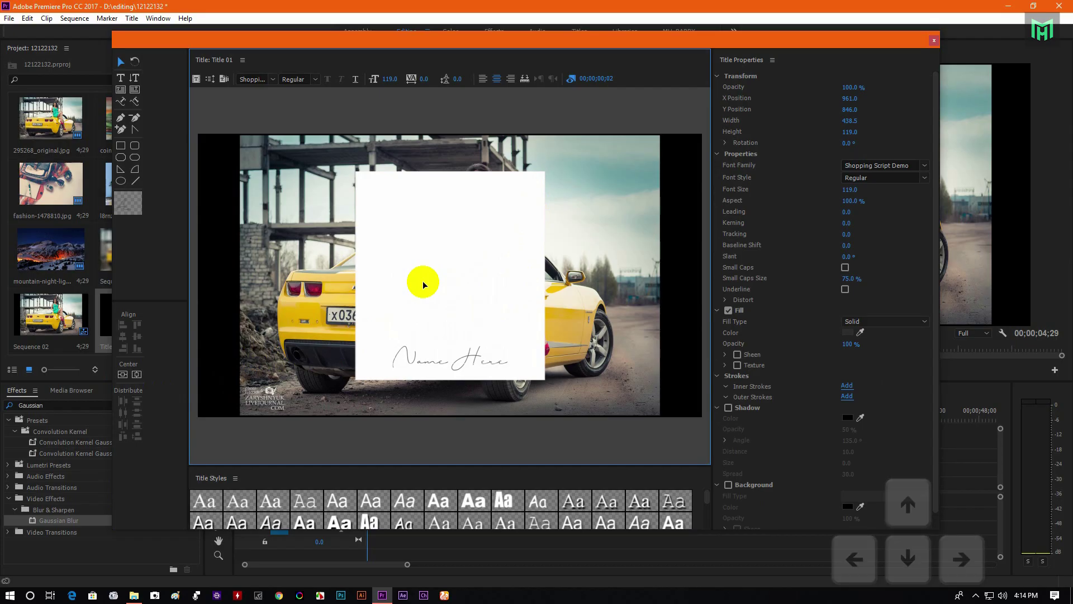
{"action": "key", "text": "shift+Down"}
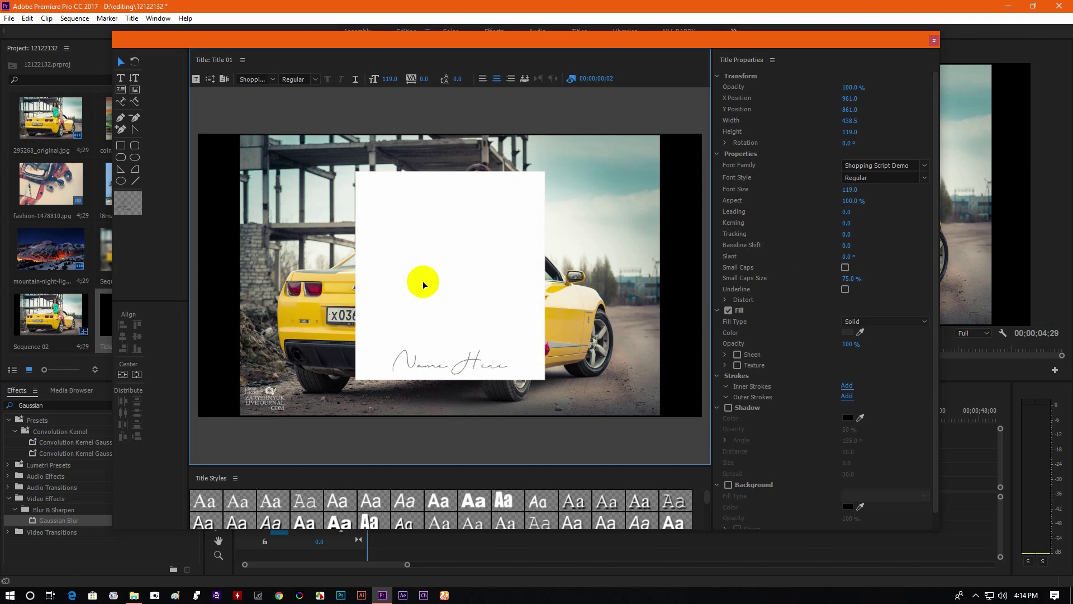
{"action": "key", "text": "shift+Up"}
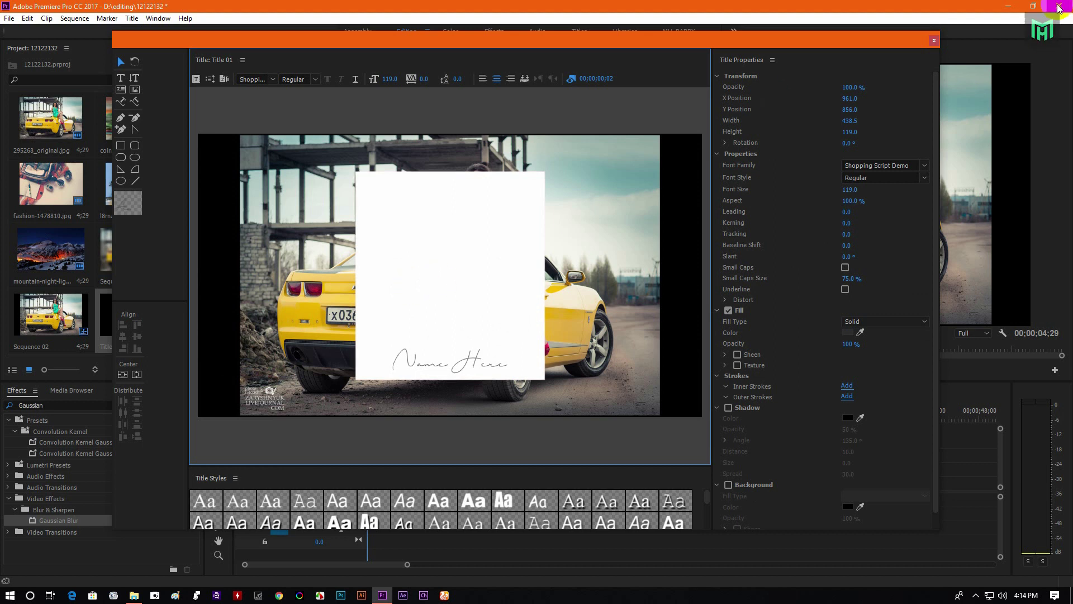
Place Title 01 on the track beneath the car photo in Sequence 02.
{"action": "left_click", "coordinate": [933, 40]}
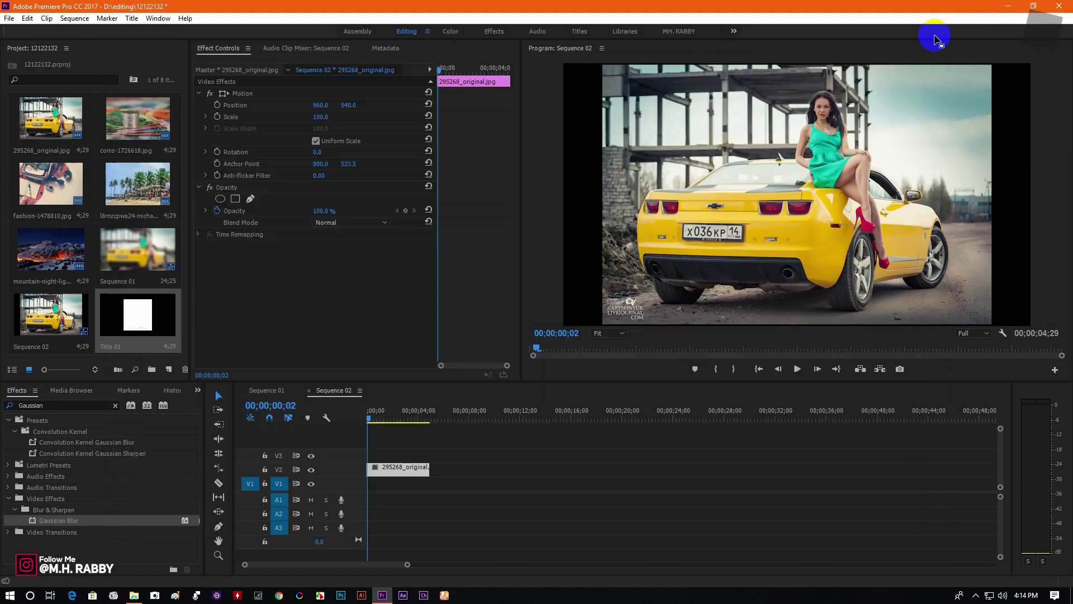
{"action": "left_click_drag", "start_coordinate": [165, 326], "coordinate": [360, 484]}
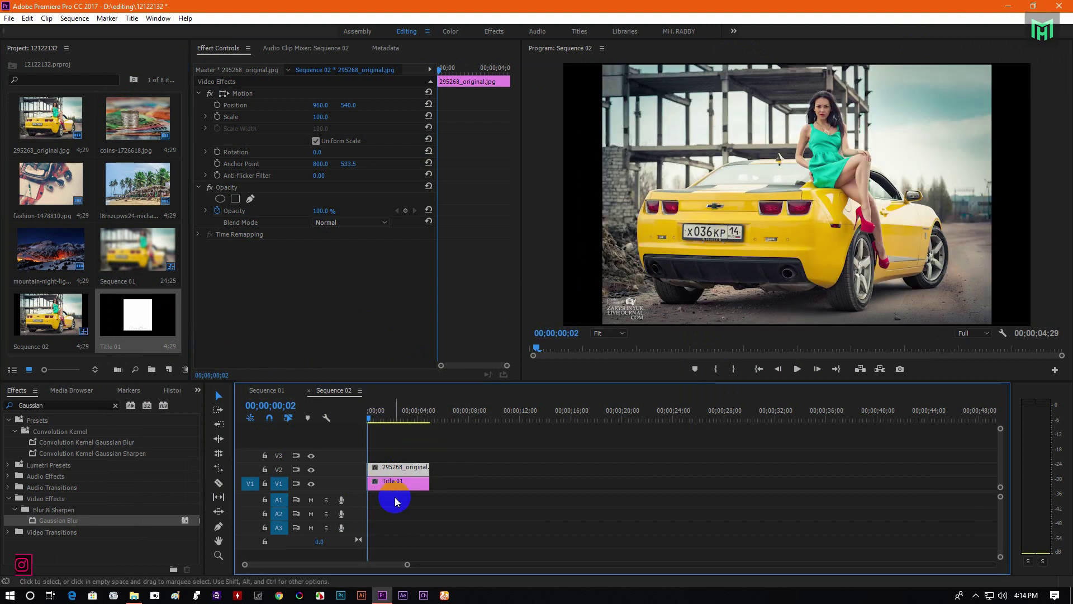
{"action": "scroll", "coordinate": [410, 502], "scroll_direction": "up", "scroll_amount": 7}
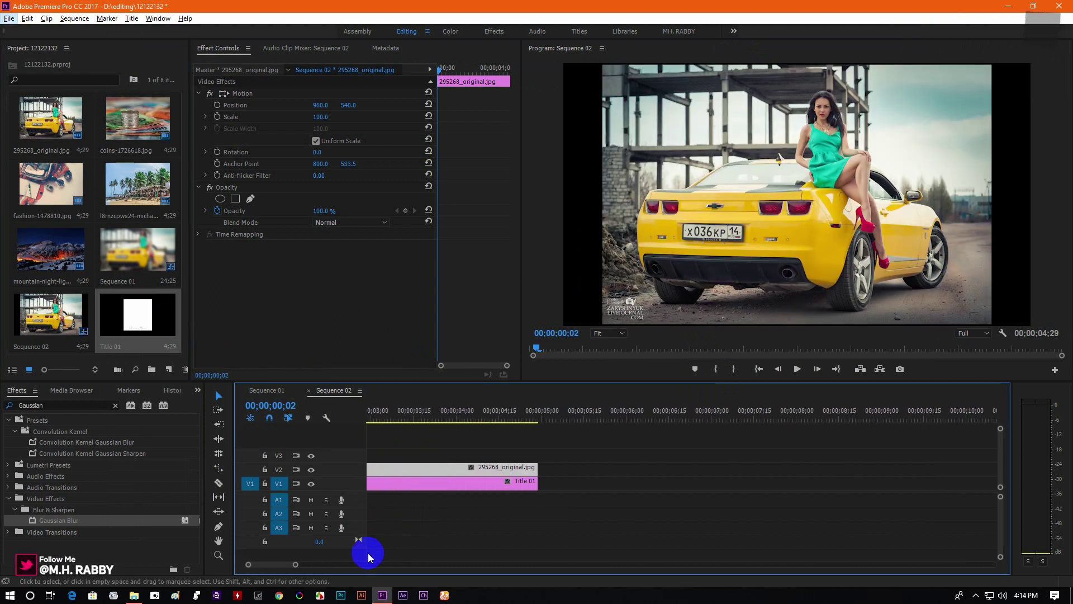
{"action": "left_click_drag", "start_coordinate": [269, 565], "coordinate": [264, 567]}
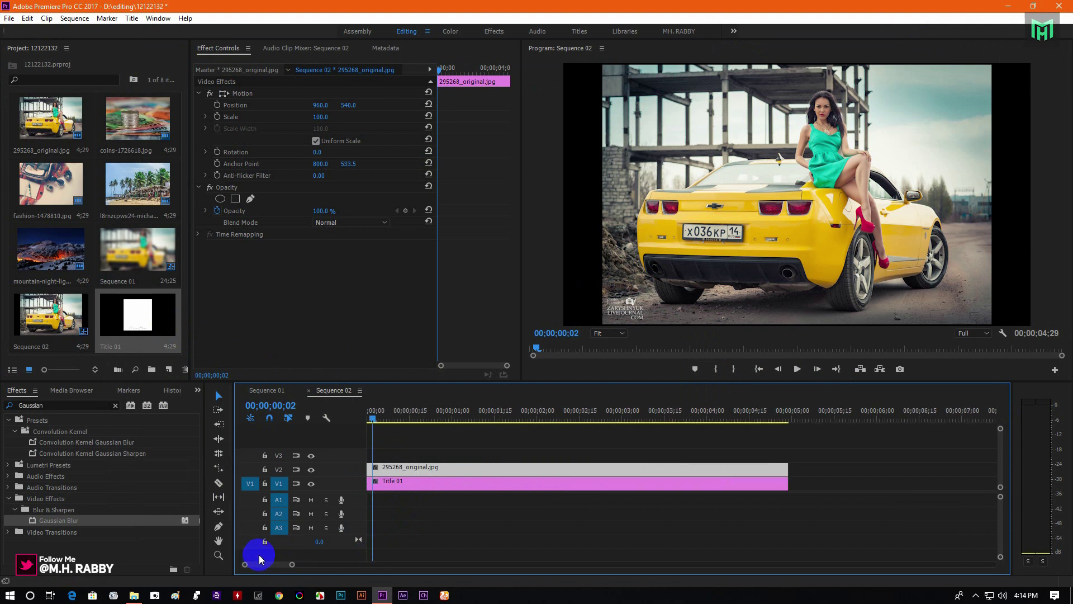
Scale the car photo to 59 and raise it to Y 484 on the card.
{"action": "left_click_drag", "start_coordinate": [450, 418], "coordinate": [508, 418]}
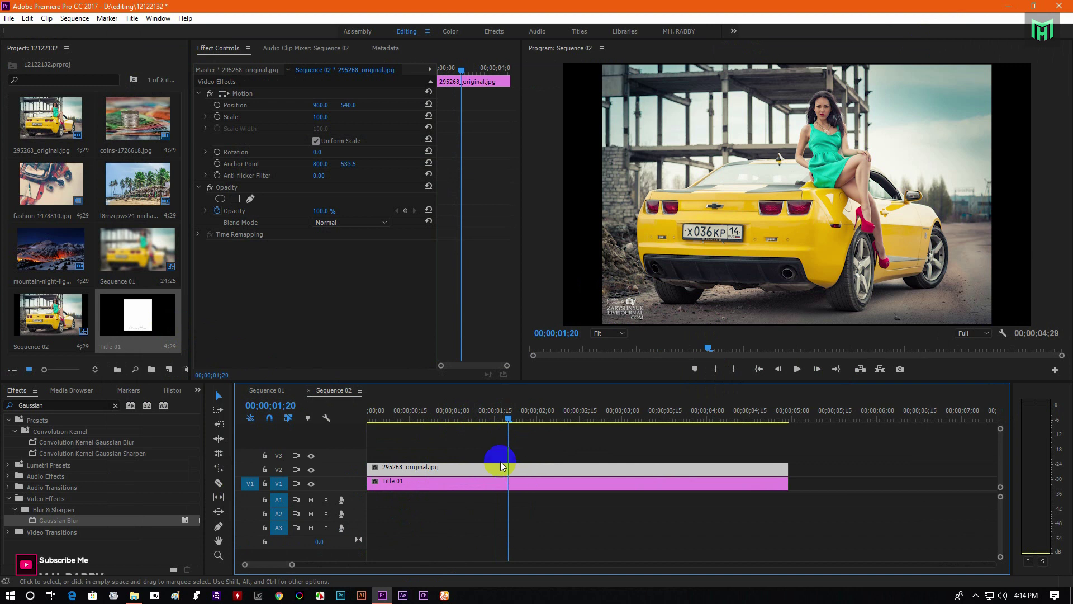
{"action": "left_click_drag", "start_coordinate": [323, 119], "coordinate": [295, 133]}
{"action": "mouse_move", "coordinate": [354, 109]}
{"action": "left_mouse_down"}
{"action": "mouse_move", "coordinate": [313, 116]}
{"action": "mouse_move", "coordinate": [352, 106]}
{"action": "left_mouse_up"}
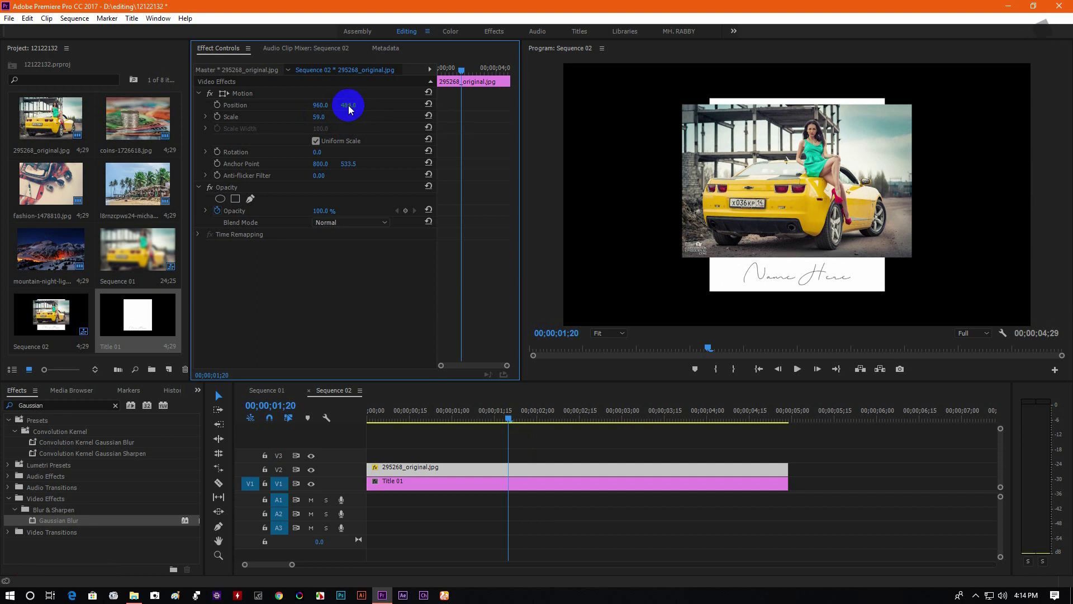
Apply the Crop effect to the car photo.
{"action": "left_click", "coordinate": [11, 406]}
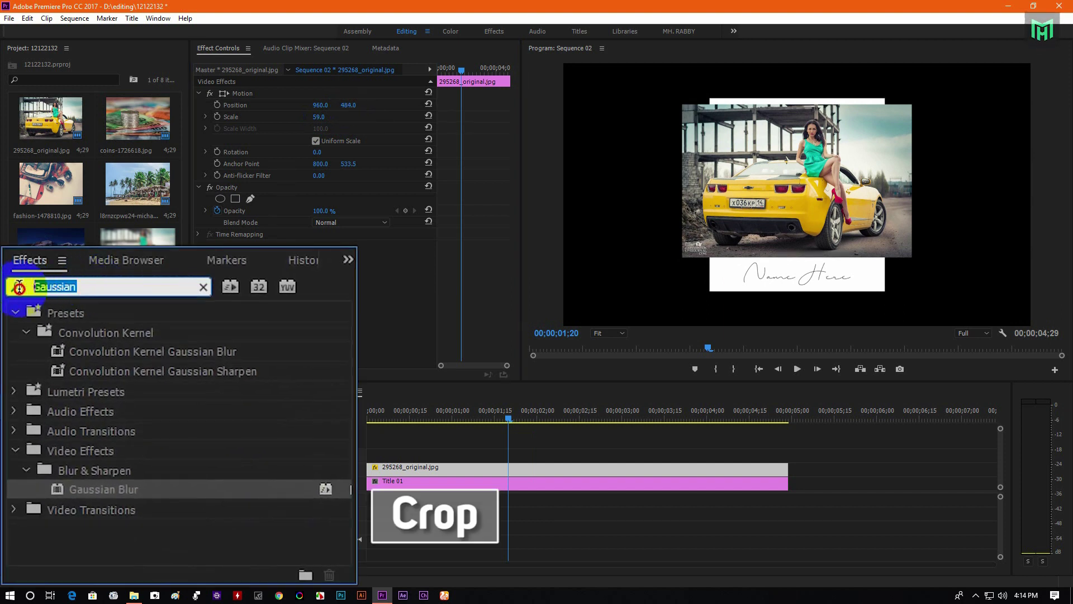
{"action": "type", "text": "crop"}
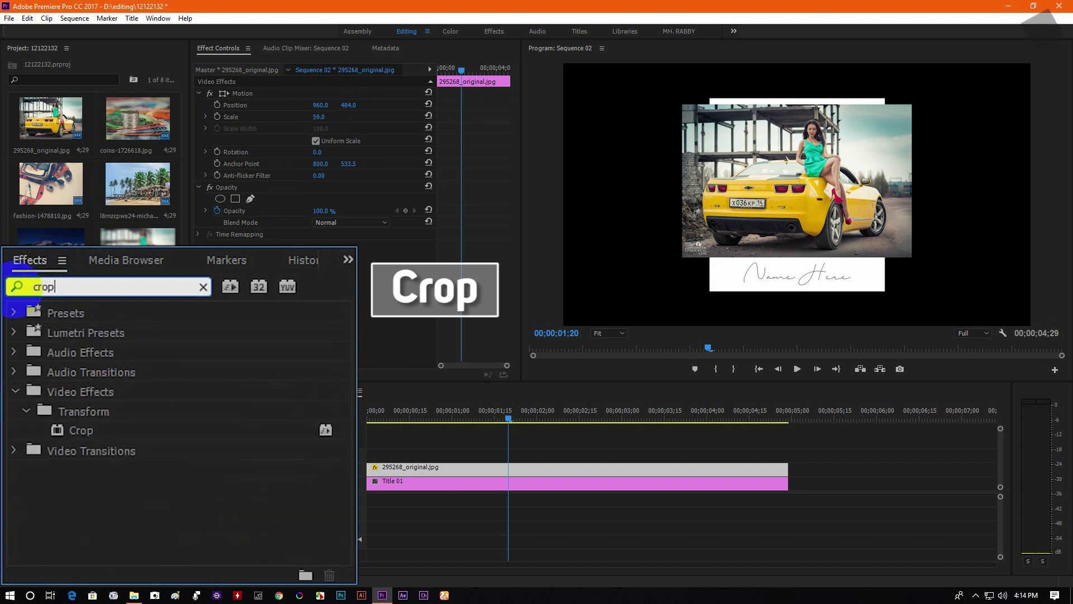
{"action": "left_click", "coordinate": [54, 494]}
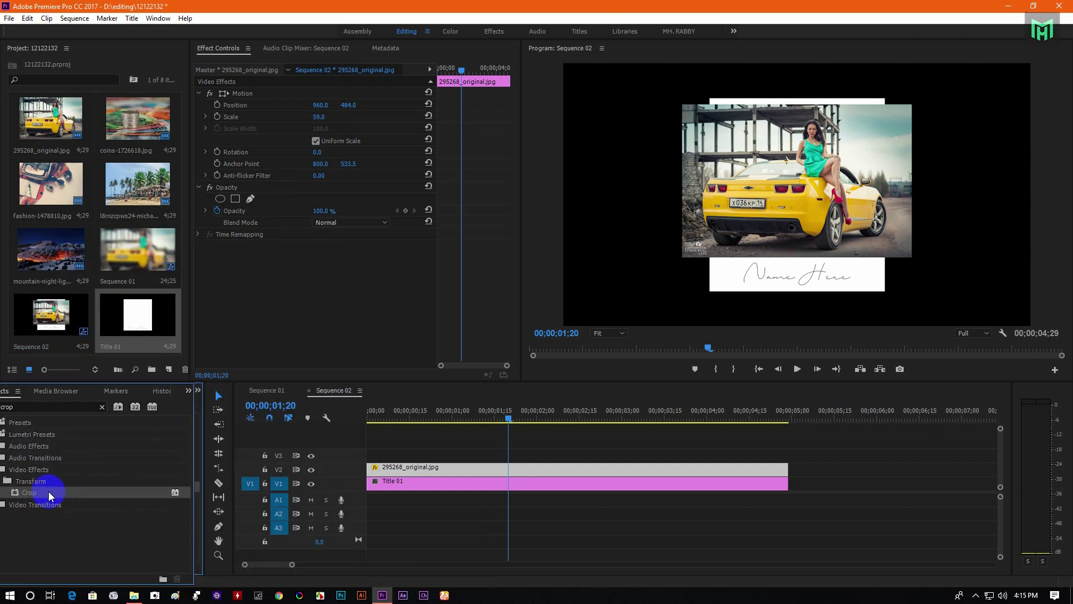
{"action": "left_click_drag", "start_coordinate": [54, 494], "coordinate": [433, 470]}
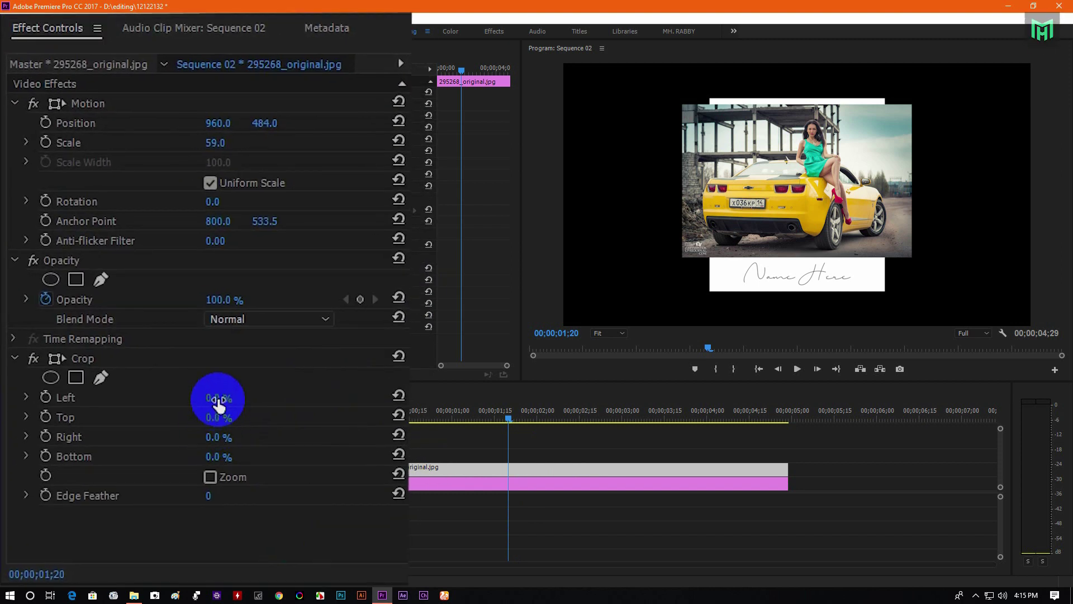
Crop 14.5% from the photo's left and right, then return to Sequence 01's start.
{"action": "mouse_move", "coordinate": [219, 398]}
{"action": "left_mouse_down"}
{"action": "mouse_move", "coordinate": [242, 405]}
{"action": "mouse_move", "coordinate": [227, 386]}
{"action": "left_mouse_up"}
{"action": "left_click", "coordinate": [216, 437]}
{"action": "type", "text": "14"}
{"action": "key", "text": "Return"}
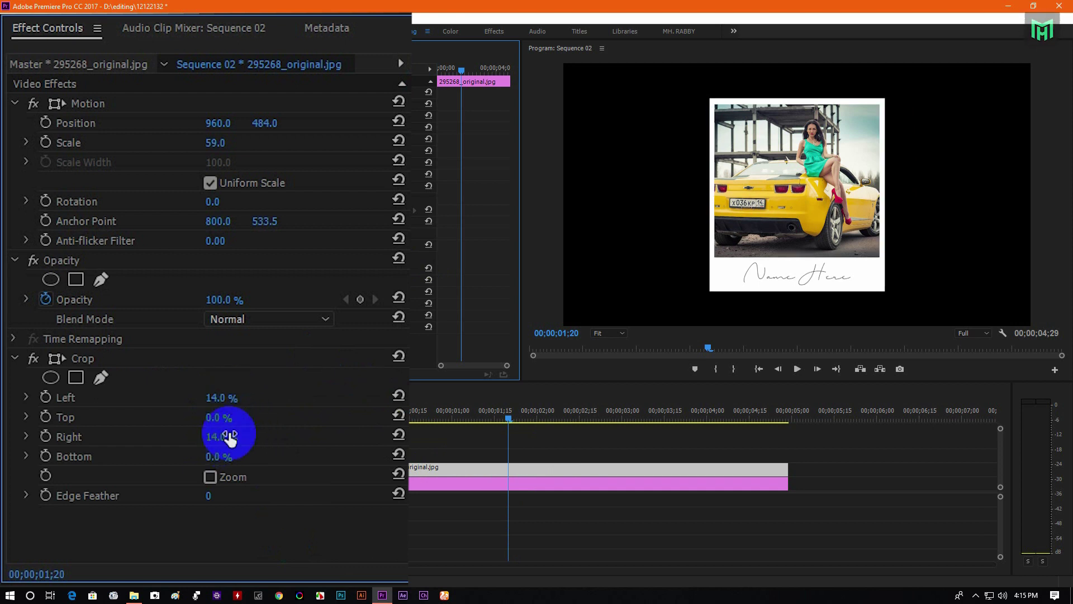
{"action": "left_click", "coordinate": [230, 394]}
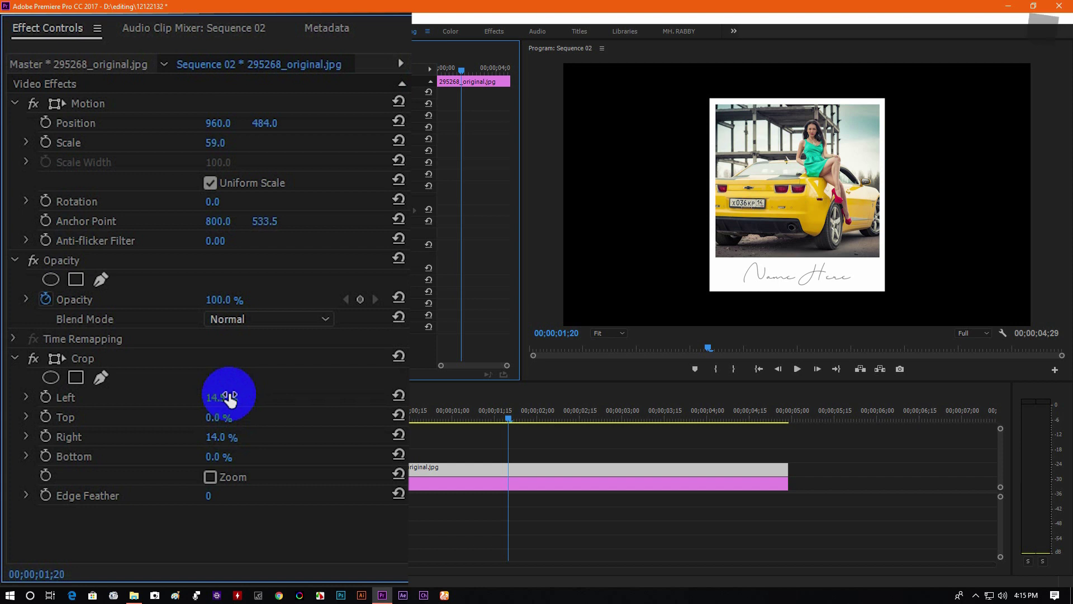
{"action": "left_click", "coordinate": [229, 436]}
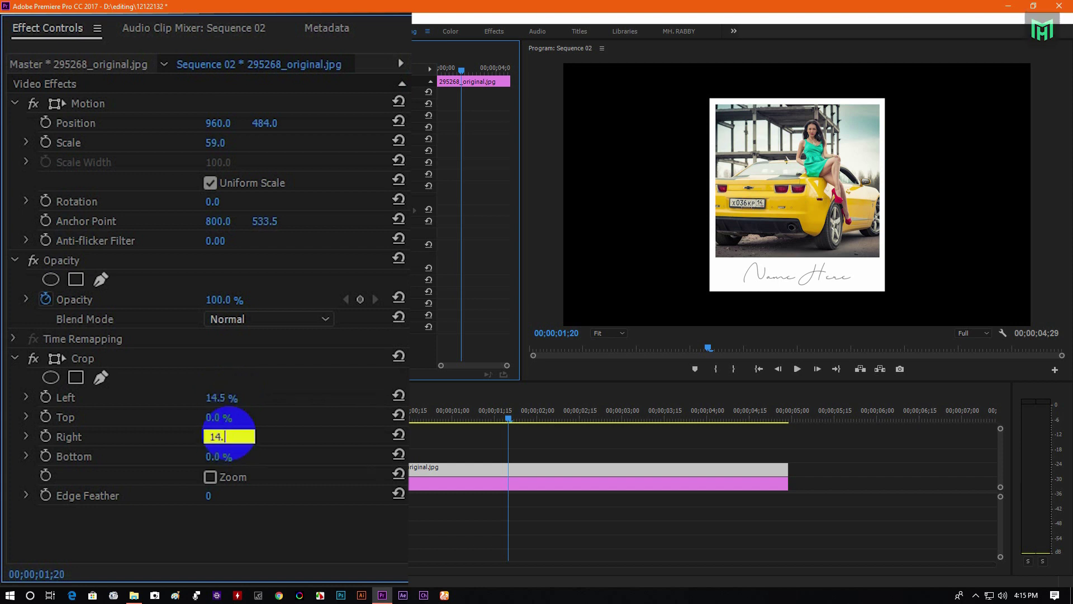
{"action": "type", "text": "14.5"}
{"action": "key", "text": "Return"}
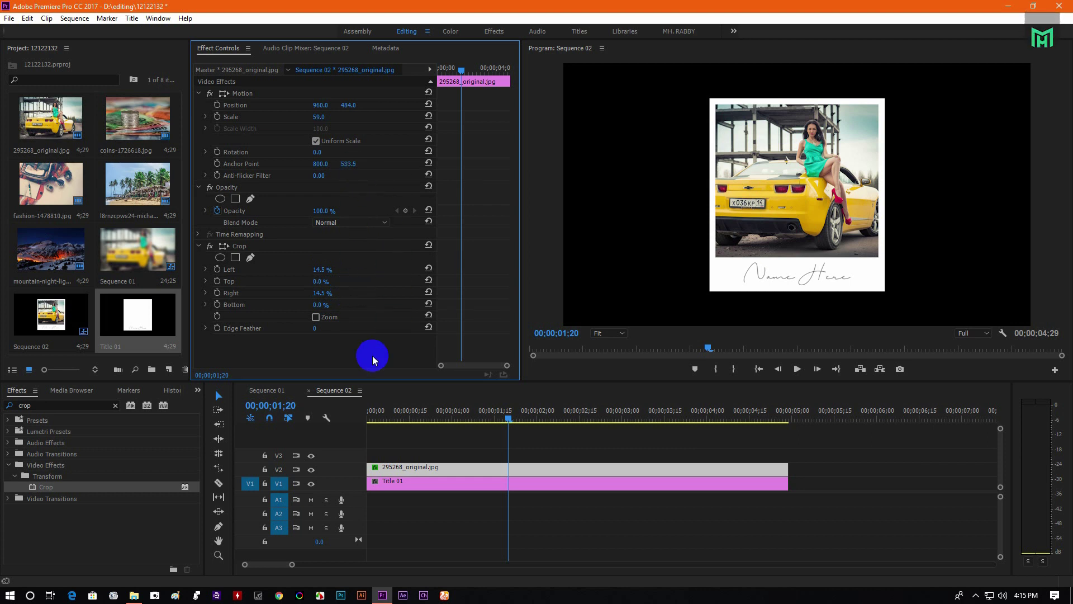
{"action": "left_click", "coordinate": [267, 390]}
{"action": "left_click_drag", "start_coordinate": [372, 423], "coordinate": [417, 419]}
Put Sequence 02 on V2 above the first car photo, then unlink and delete its audio.
{"action": "left_click", "coordinate": [160, 327]}
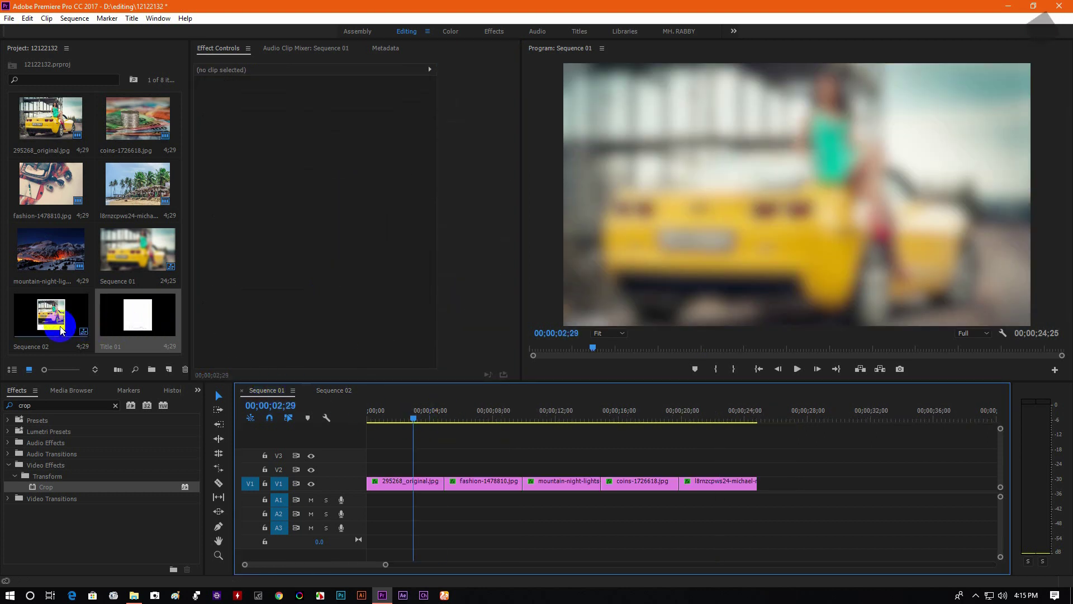
{"action": "left_click_drag", "start_coordinate": [61, 330], "coordinate": [366, 471]}
{"action": "left_click", "coordinate": [394, 472]}
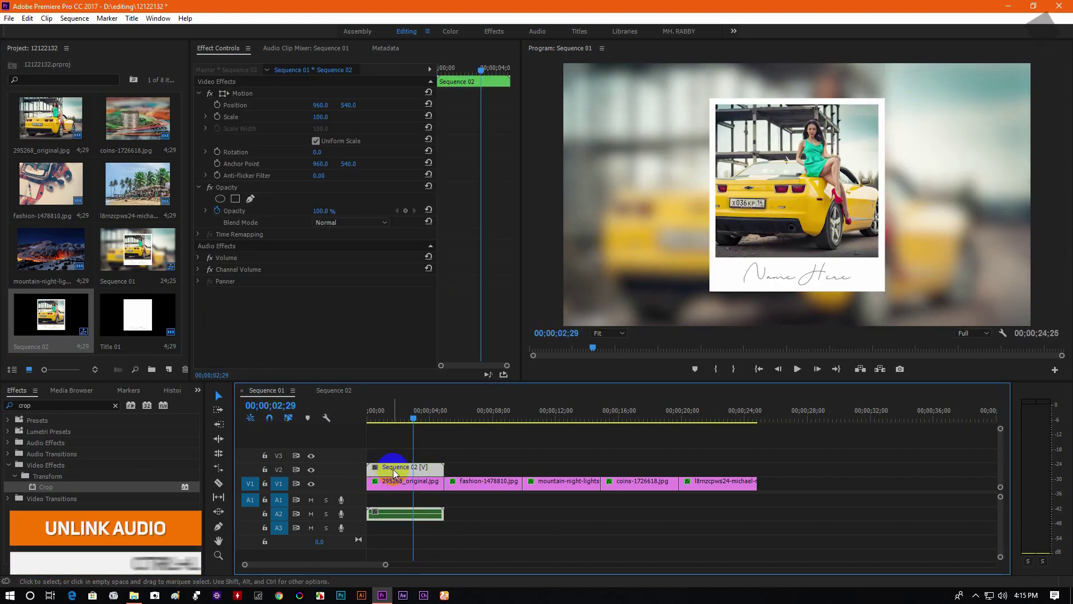
{"action": "right_click", "coordinate": [394, 472]}
{"action": "left_click", "coordinate": [406, 501]}
{"action": "left_click", "coordinate": [407, 514]}
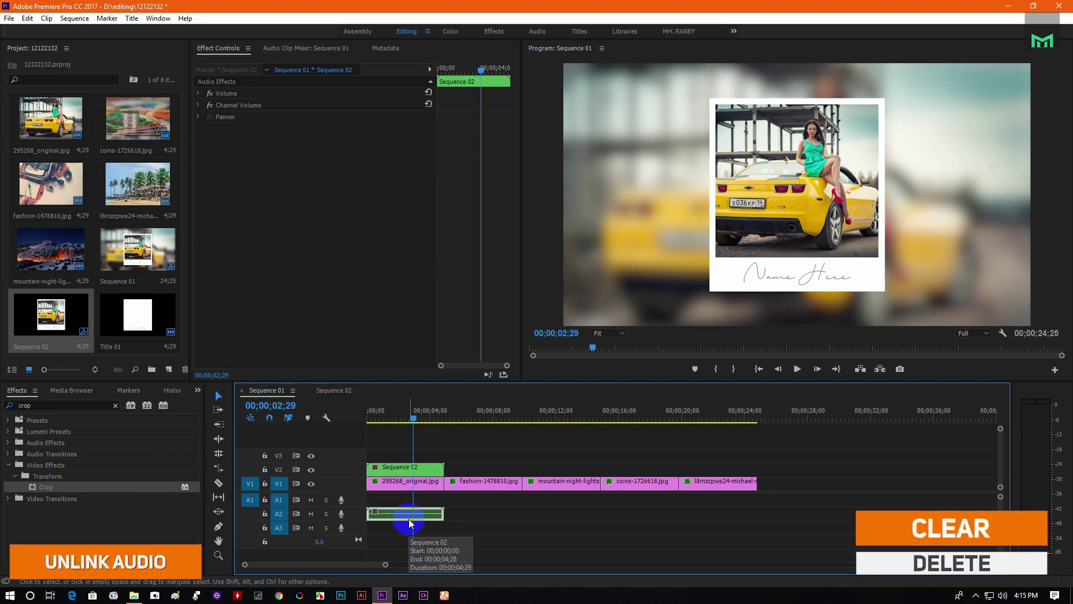
{"action": "key", "text": "Delete"}
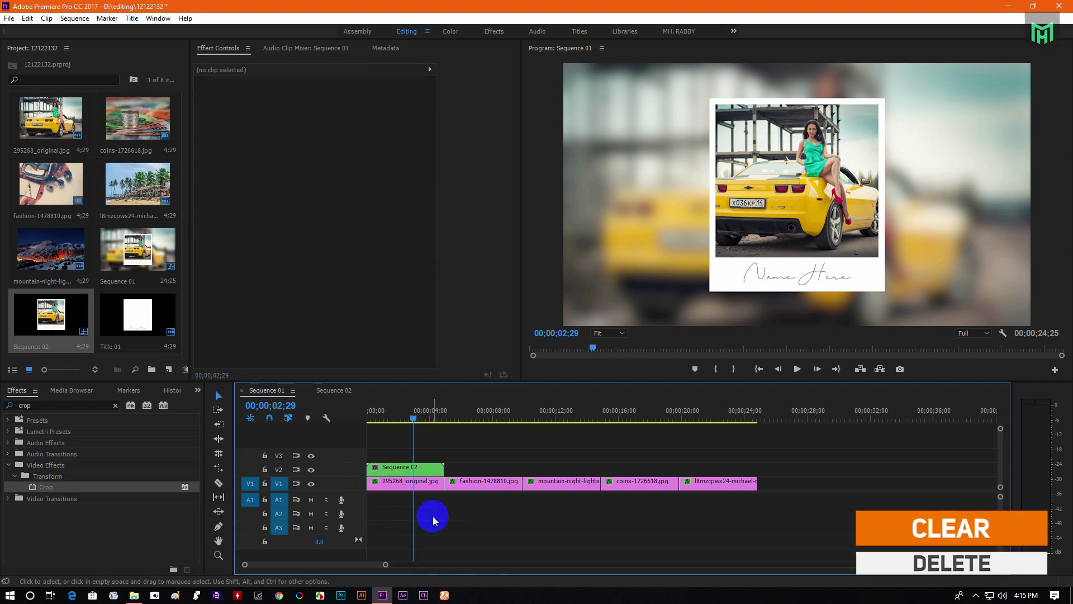
Set the Sequence 02 polaroid to Scale 102 and Rotation 13°.
{"action": "left_click", "coordinate": [403, 468]}
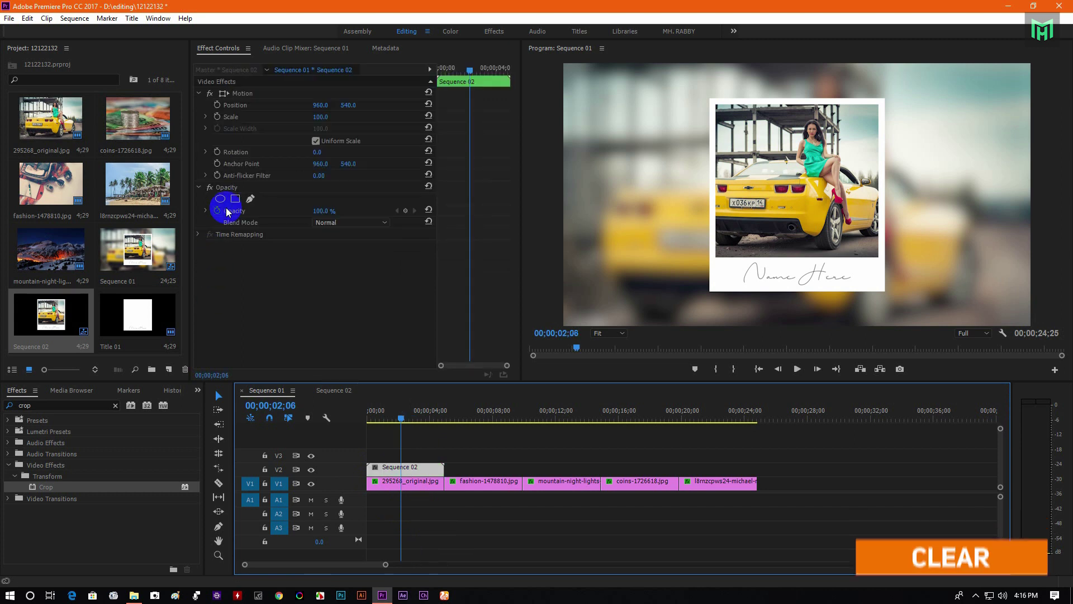
{"action": "left_click", "coordinate": [321, 117]}
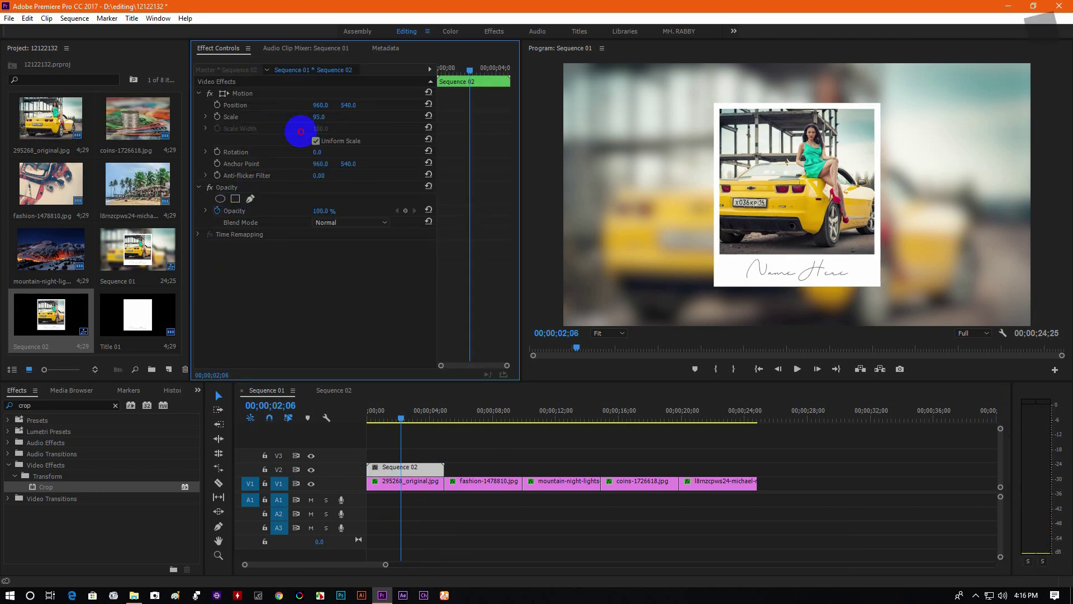
{"action": "left_click_drag", "start_coordinate": [320, 117], "coordinate": [327, 117]}
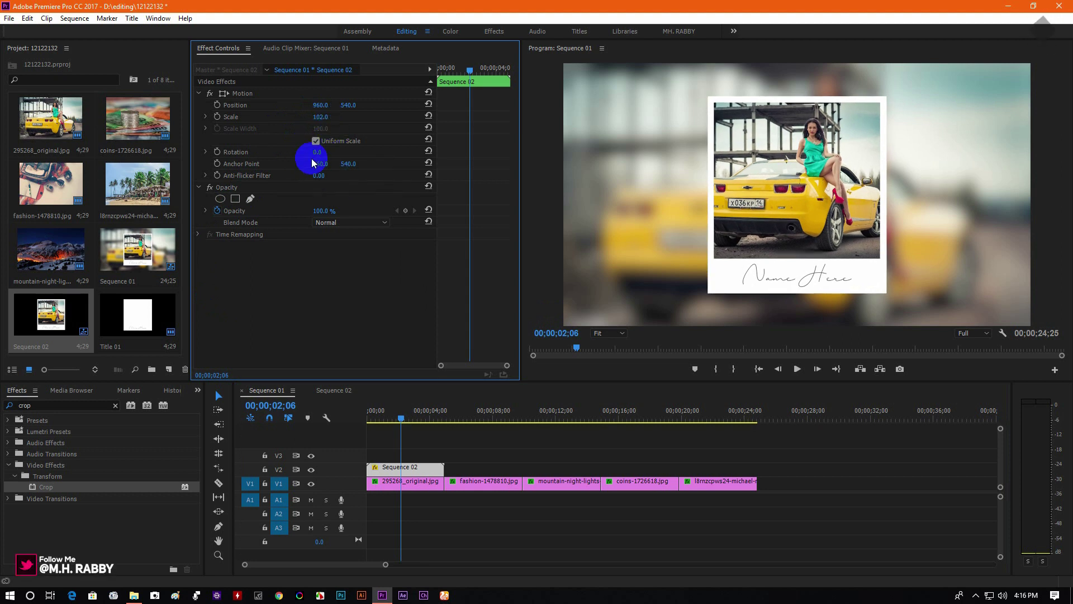
{"action": "left_click_drag", "start_coordinate": [315, 155], "coordinate": [329, 154]}
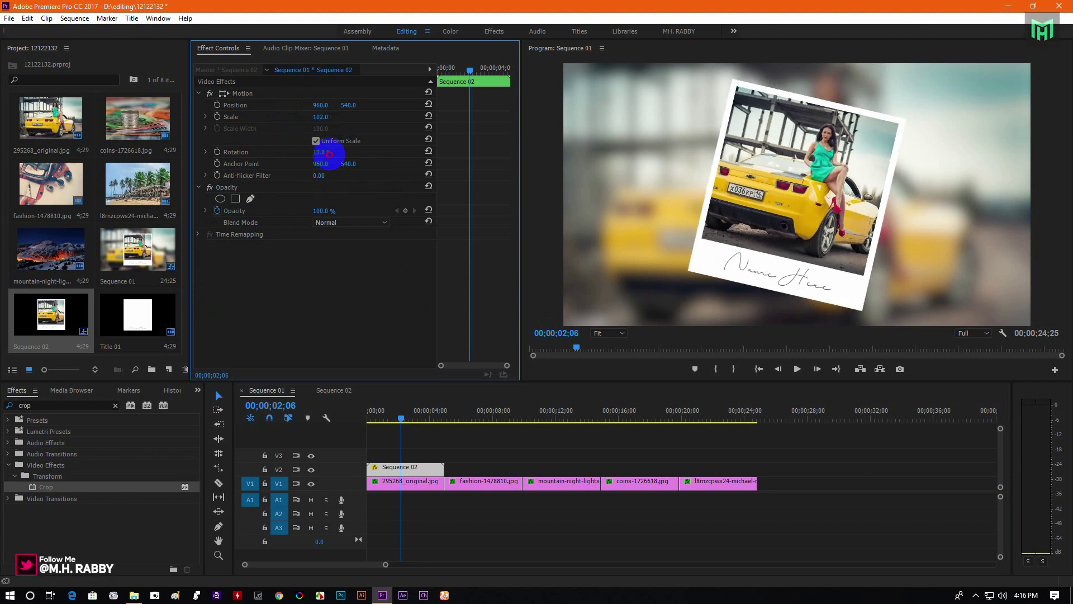
Add Position, Scale and Rotation keyframes for this resting pose, then return the playhead to the start.
{"action": "left_click", "coordinate": [219, 156]}
{"action": "left_click", "coordinate": [217, 105]}
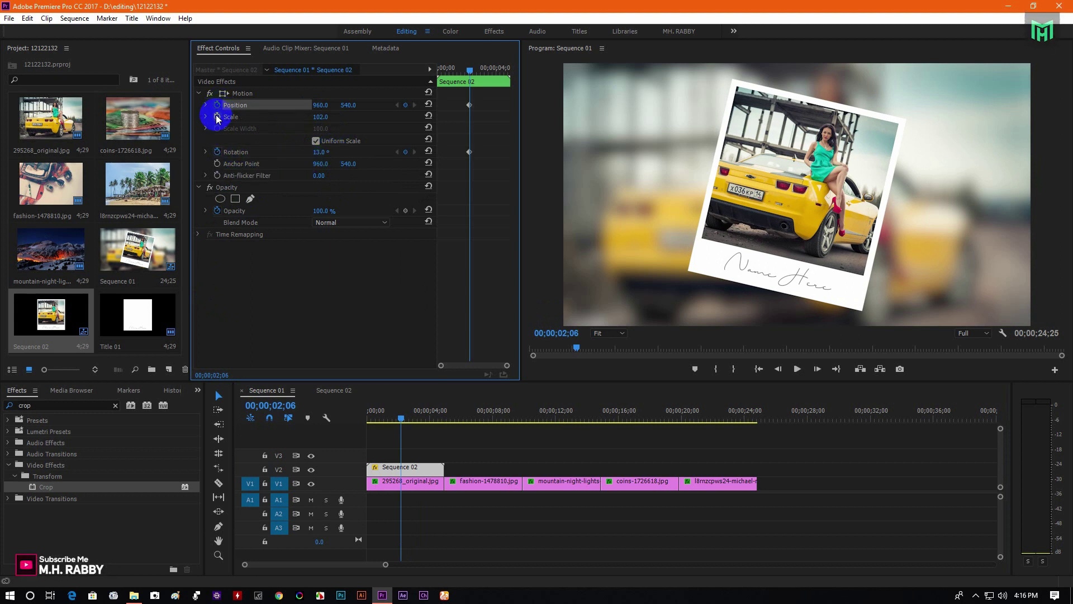
{"action": "left_click", "coordinate": [217, 116]}
{"action": "left_click", "coordinate": [453, 68]}
{"action": "left_click_drag", "start_coordinate": [453, 68], "coordinate": [427, 72]}
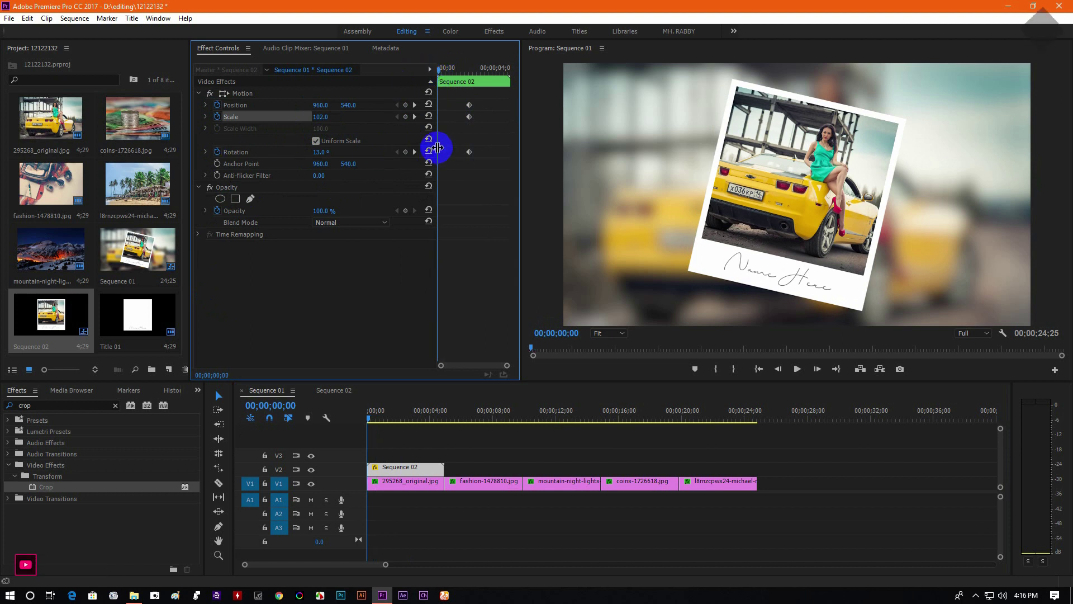
Shift the Position, Scale and Rotation keyframes to about 00;26.
{"action": "left_click_drag", "start_coordinate": [438, 147], "coordinate": [377, 167]}
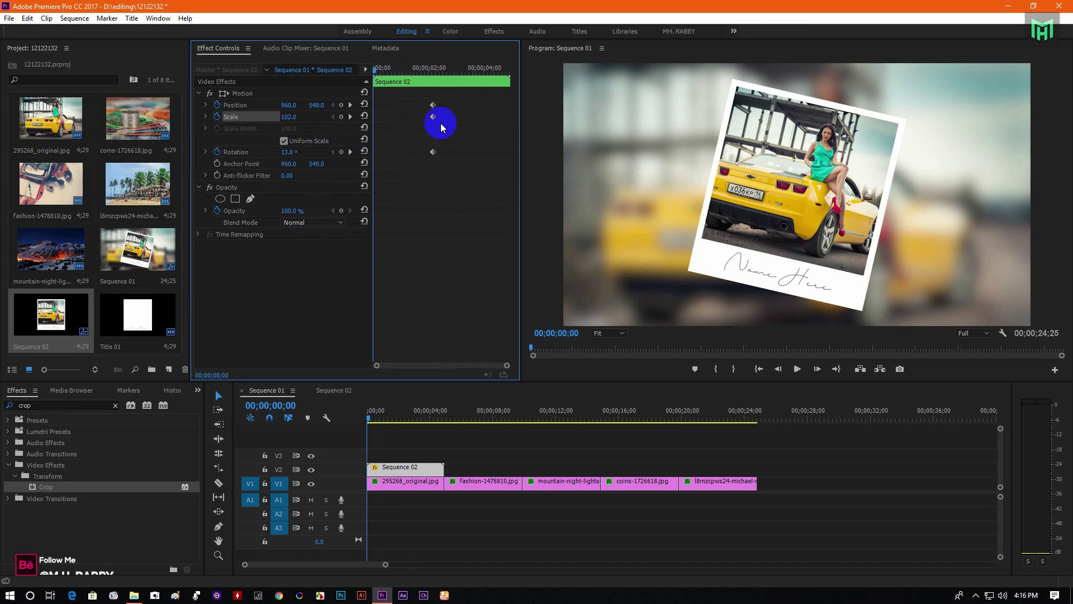
{"action": "left_click_drag", "start_coordinate": [453, 96], "coordinate": [412, 151]}
{"action": "key", "text": "space"}
{"action": "left_click_drag", "start_coordinate": [440, 121], "coordinate": [400, 111]}
At 00;00, set Rotation -46°, move the polaroid to lower left, and set Scale 0.
{"action": "left_click_drag", "start_coordinate": [396, 69], "coordinate": [311, 79]}
{"action": "left_click_drag", "start_coordinate": [292, 153], "coordinate": [268, 170]}
{"action": "left_click_drag", "start_coordinate": [309, 116], "coordinate": [247, 149]}
{"action": "left_click", "coordinate": [246, 93]}
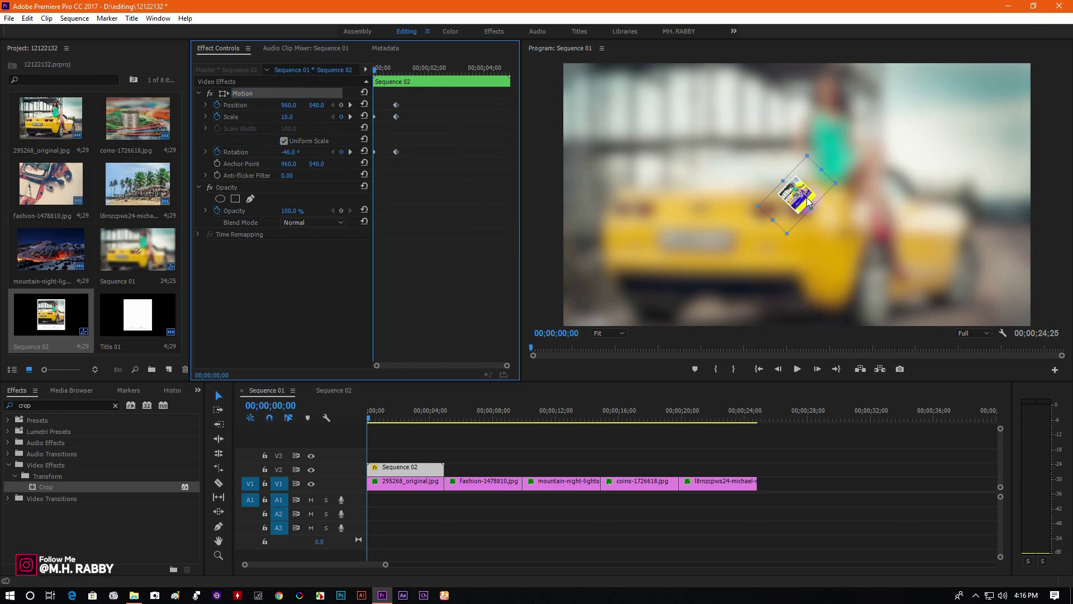
{"action": "left_click_drag", "start_coordinate": [808, 201], "coordinate": [525, 348]}
{"action": "mouse_move", "coordinate": [296, 117]}
{"action": "left_mouse_down"}
{"action": "mouse_move", "coordinate": [275, 118]}
{"action": "mouse_move", "coordinate": [296, 117]}
{"action": "left_mouse_up"}
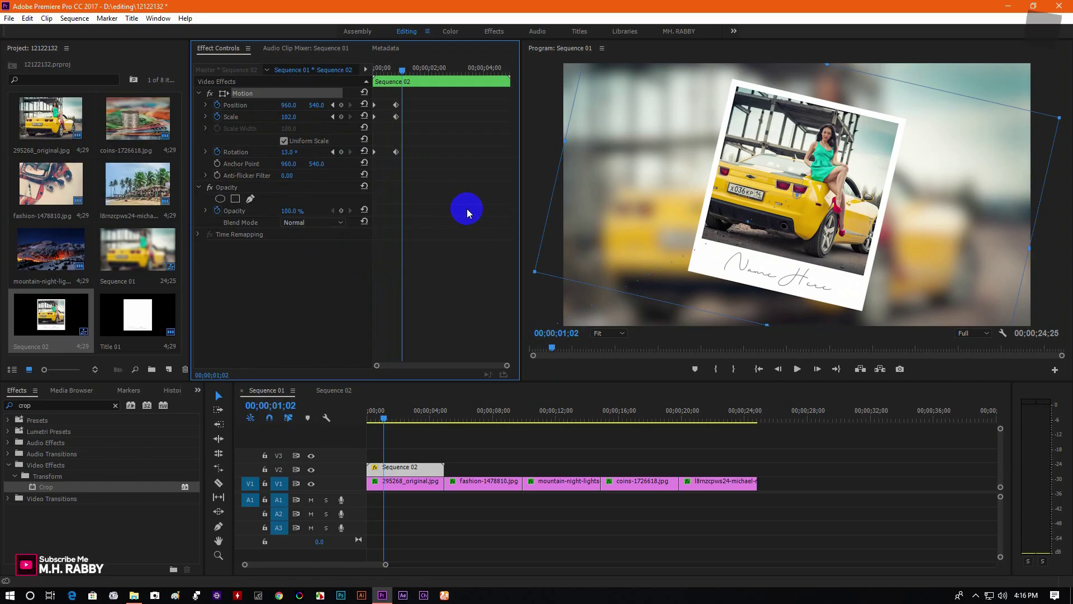
Add hold keyframes for Position, Scale and Rotation at 03;22, where the exit begins.
{"action": "key", "text": "space"}
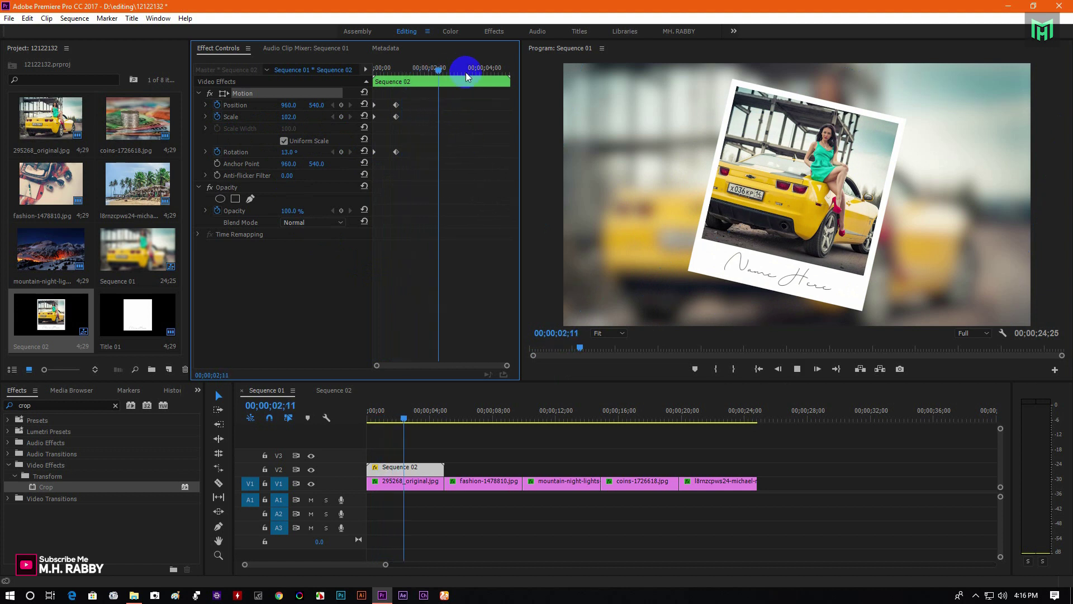
{"action": "key", "text": "space"}
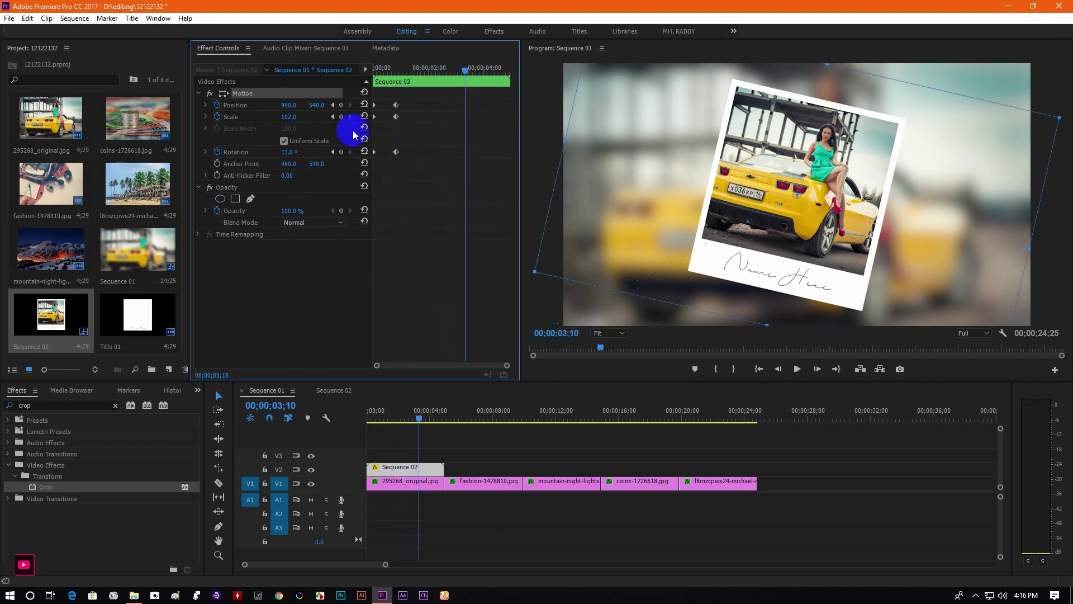
{"action": "key", "text": "space"}
{"action": "key", "text": "space"}
{"action": "left_click", "coordinate": [341, 105]}
{"action": "left_click", "coordinate": [341, 116]}
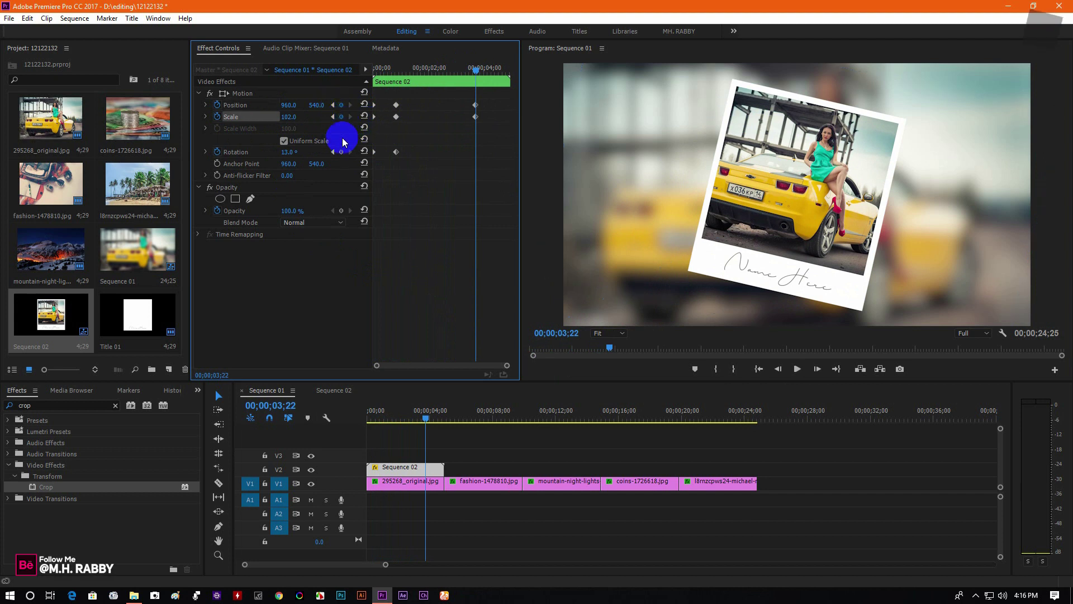
{"action": "left_click", "coordinate": [341, 152]}
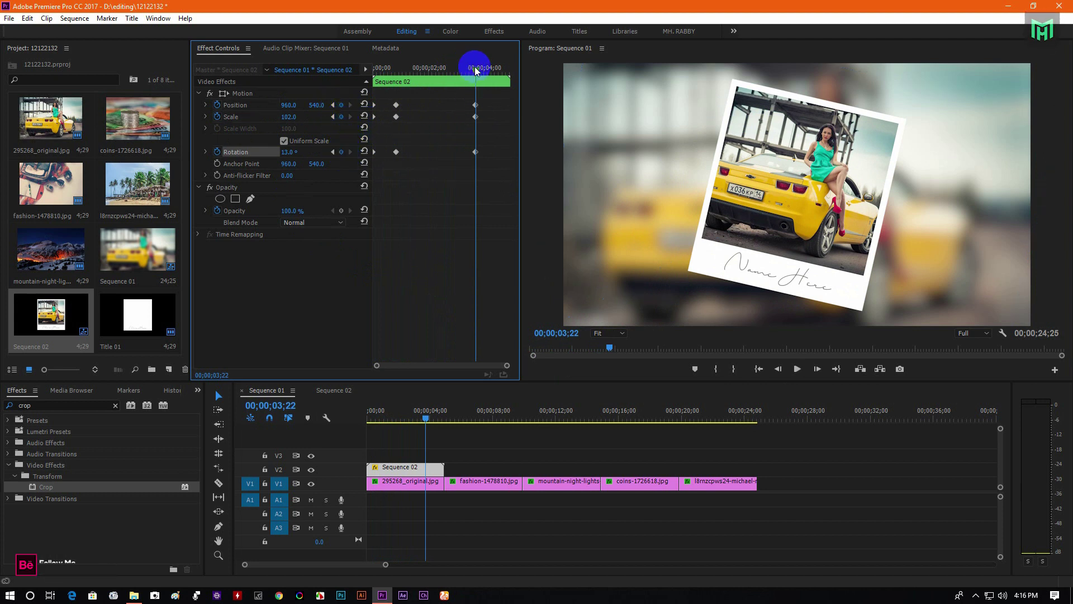
At the clip end, set Rotation -64°, Scale 0, move the polaroid off bottom-right, and preview.
{"action": "left_click", "coordinate": [483, 70]}
{"action": "left_click_drag", "start_coordinate": [483, 71], "coordinate": [501, 87]}
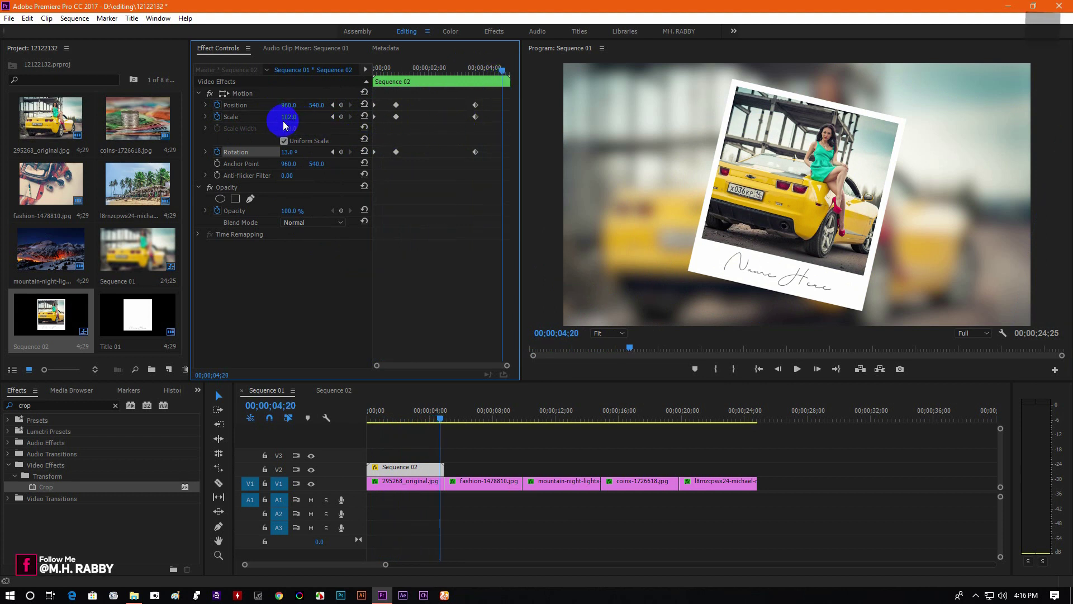
{"action": "mouse_move", "coordinate": [291, 152]}
{"action": "left_mouse_down"}
{"action": "mouse_move", "coordinate": [249, 167]}
{"action": "mouse_move", "coordinate": [300, 152]}
{"action": "left_mouse_up"}
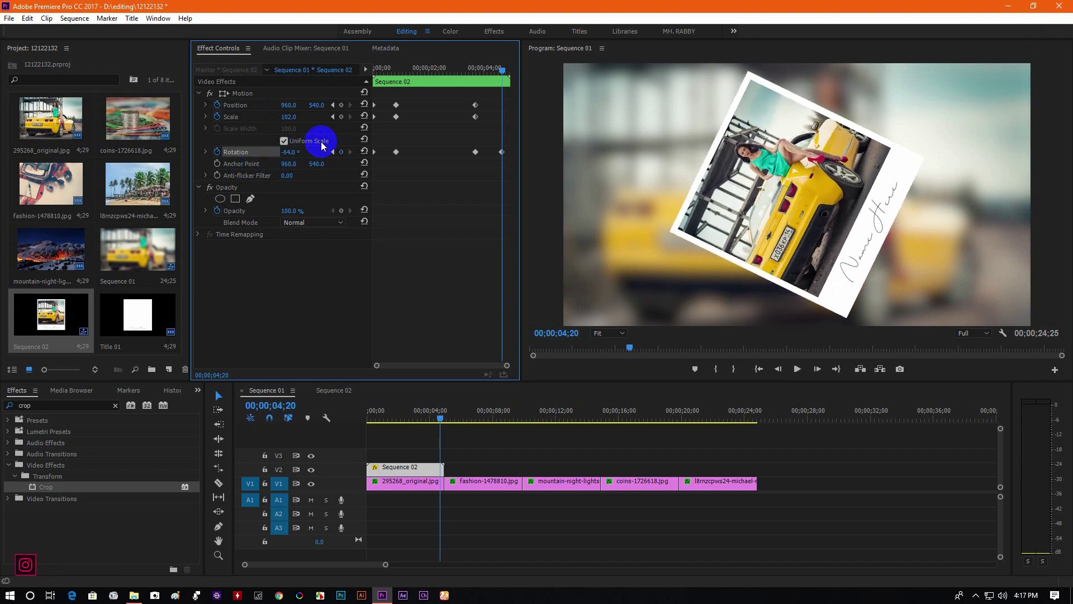
{"action": "left_click_drag", "start_coordinate": [285, 117], "coordinate": [255, 129]}
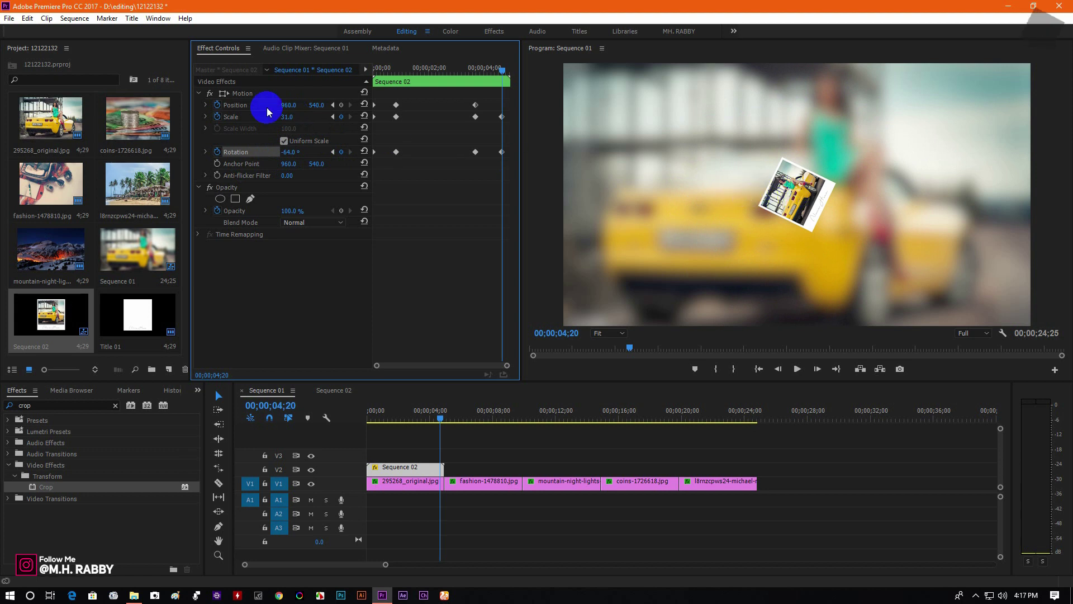
{"action": "left_click", "coordinate": [246, 93]}
{"action": "left_click_drag", "start_coordinate": [852, 194], "coordinate": [1065, 310]}
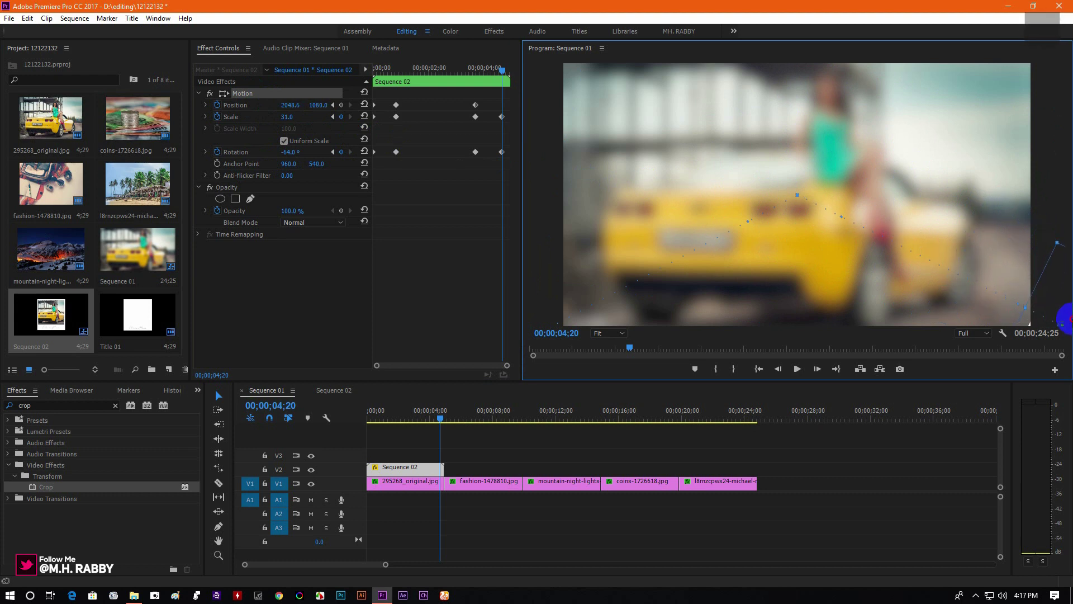
{"action": "left_click", "coordinate": [289, 117]}
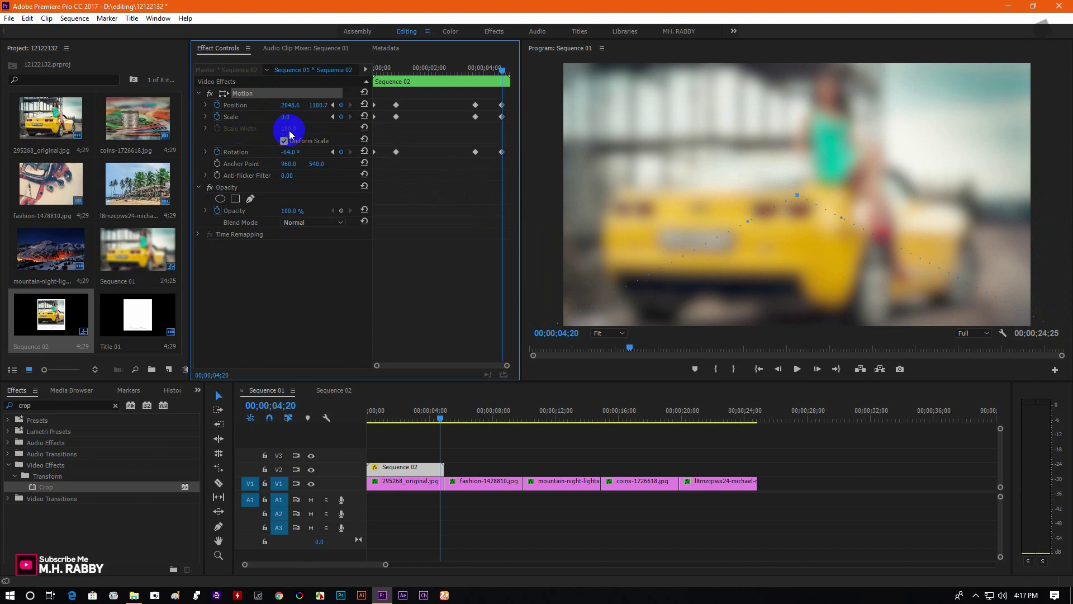
{"action": "left_click_drag", "start_coordinate": [398, 72], "coordinate": [343, 78]}
{"action": "key", "text": "space"}
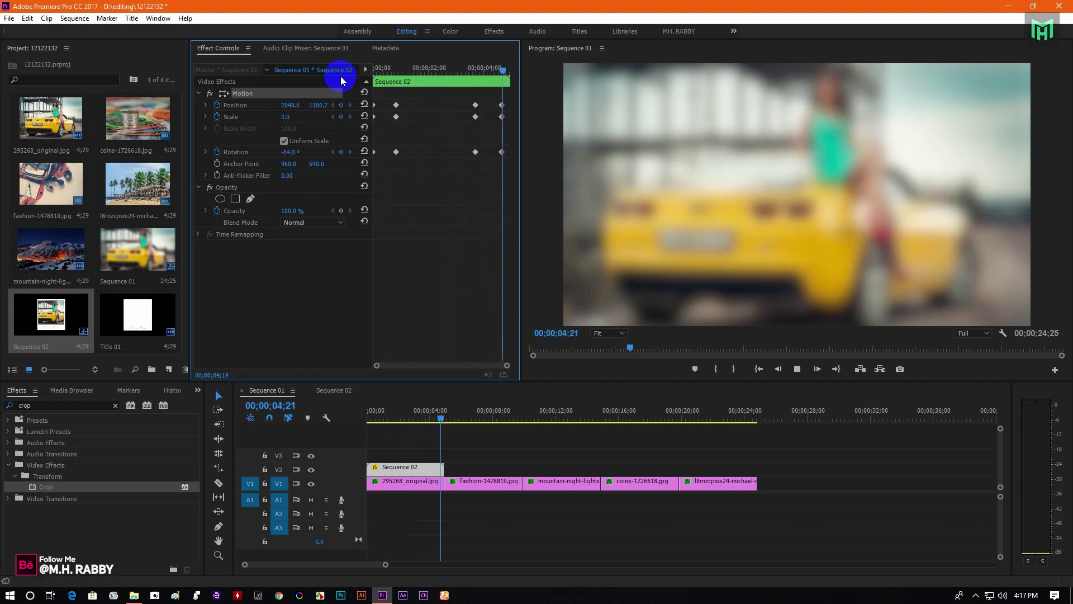
Apply Ease In to the second set of polaroid keyframes.
{"action": "left_click_drag", "start_coordinate": [408, 75], "coordinate": [374, 85]}
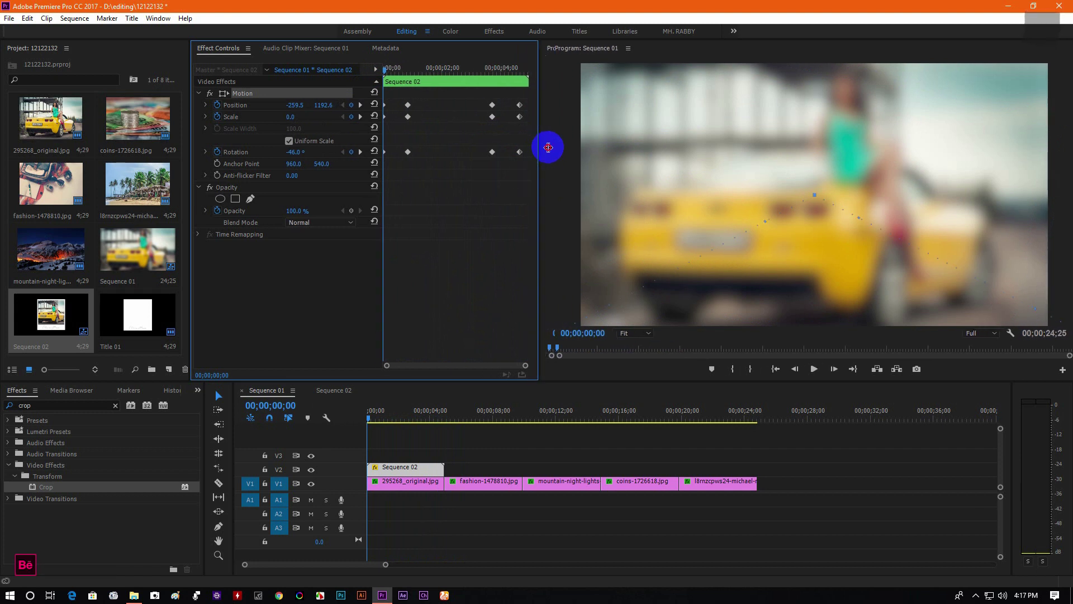
{"action": "left_click_drag", "start_coordinate": [552, 147], "coordinate": [588, 159]}
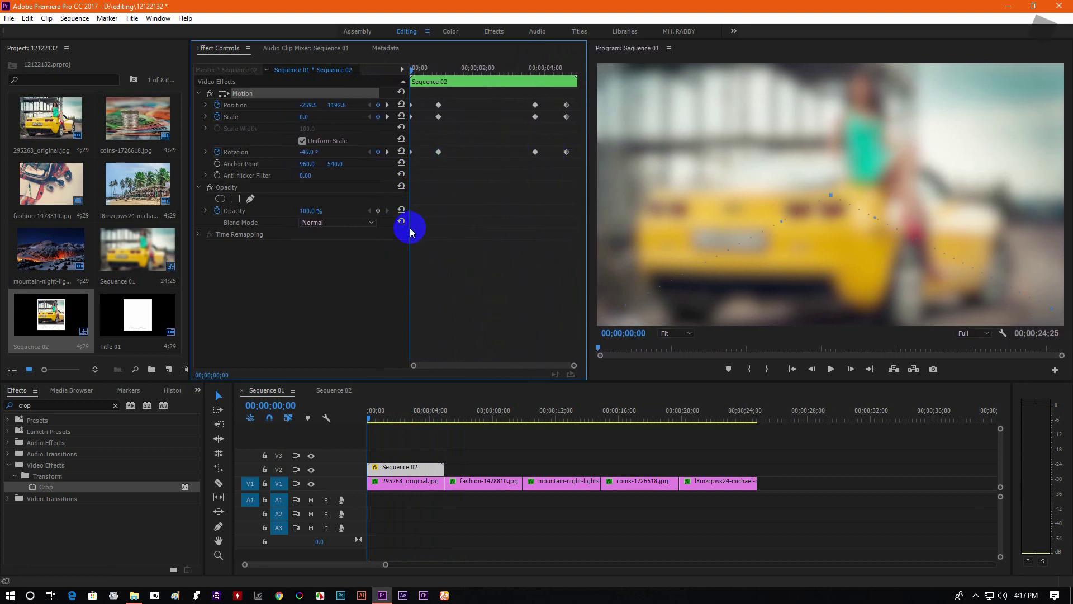
{"action": "left_click_drag", "start_coordinate": [410, 227], "coordinate": [382, 234]}
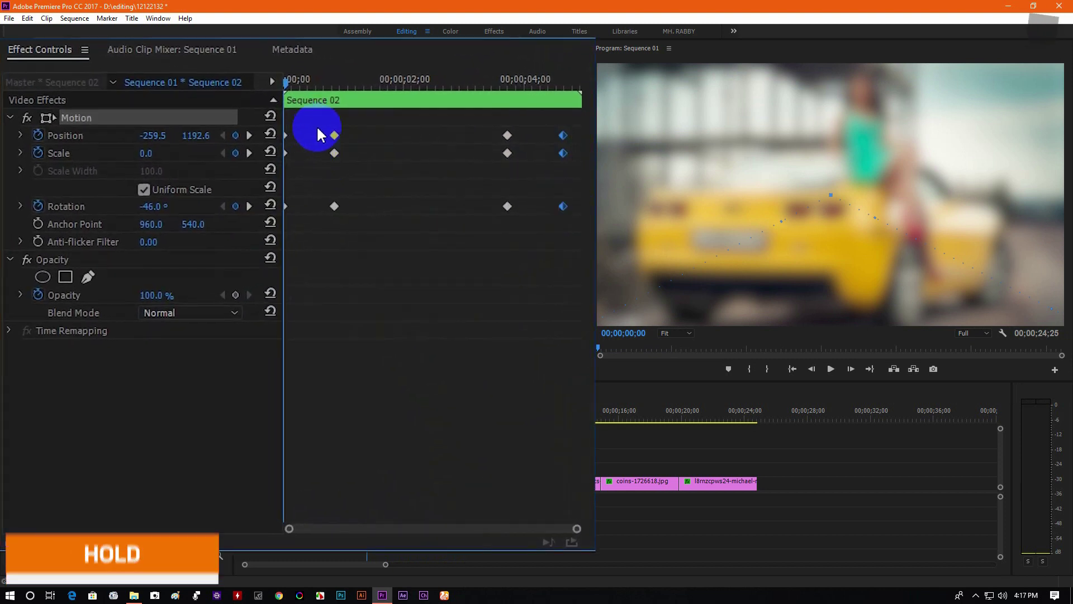
{"action": "left_click_drag", "start_coordinate": [355, 123], "coordinate": [314, 214]}
{"action": "right_click", "coordinate": [330, 206]}
{"action": "mouse_move", "coordinate": [378, 346]}
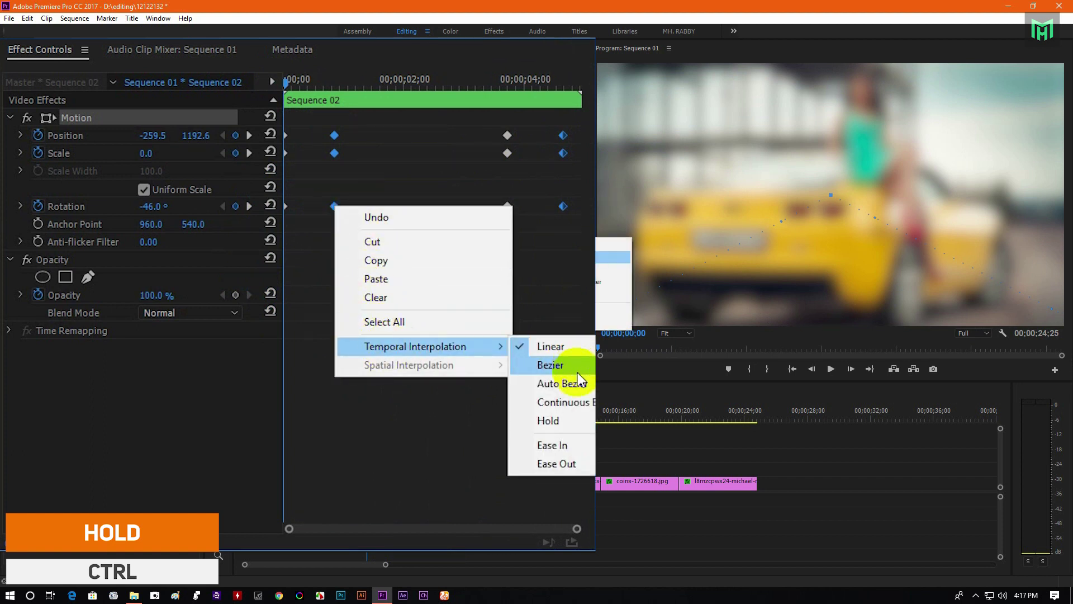
{"action": "left_click", "coordinate": [547, 445]}
Apply Ease Out to the later set of keyframes.
{"action": "left_click_drag", "start_coordinate": [488, 141], "coordinate": [527, 183]}
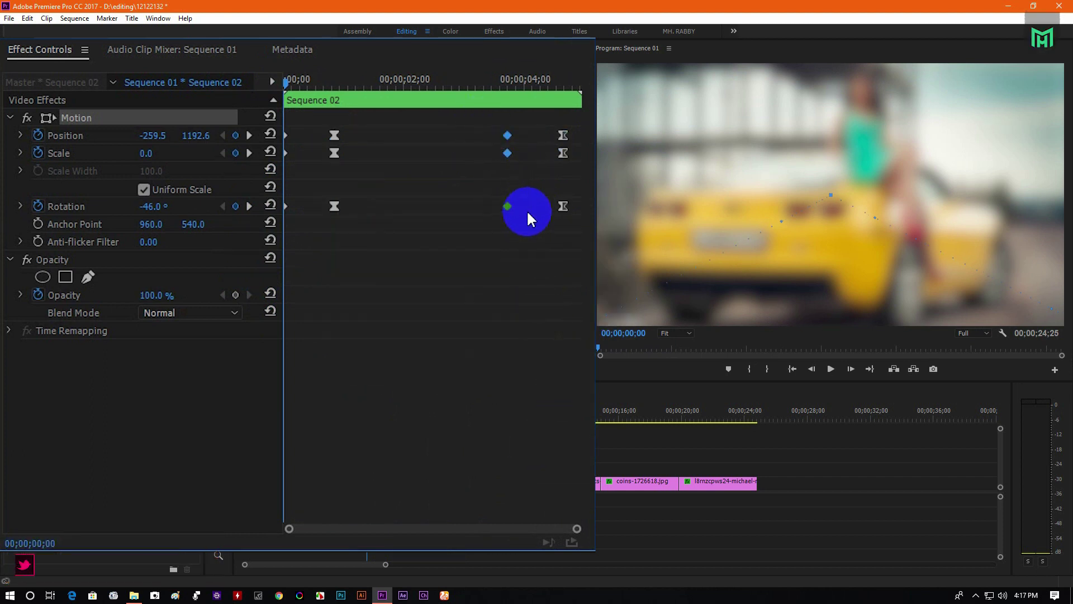
{"action": "right_click", "coordinate": [285, 213]}
{"action": "mouse_move", "coordinate": [405, 349]}
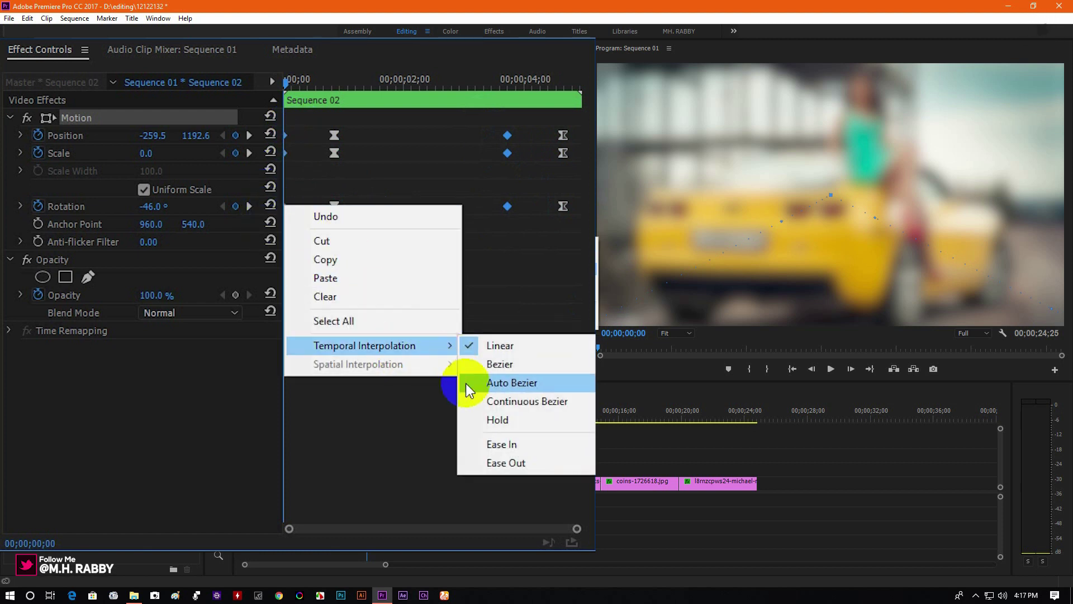
{"action": "left_click", "coordinate": [499, 463]}
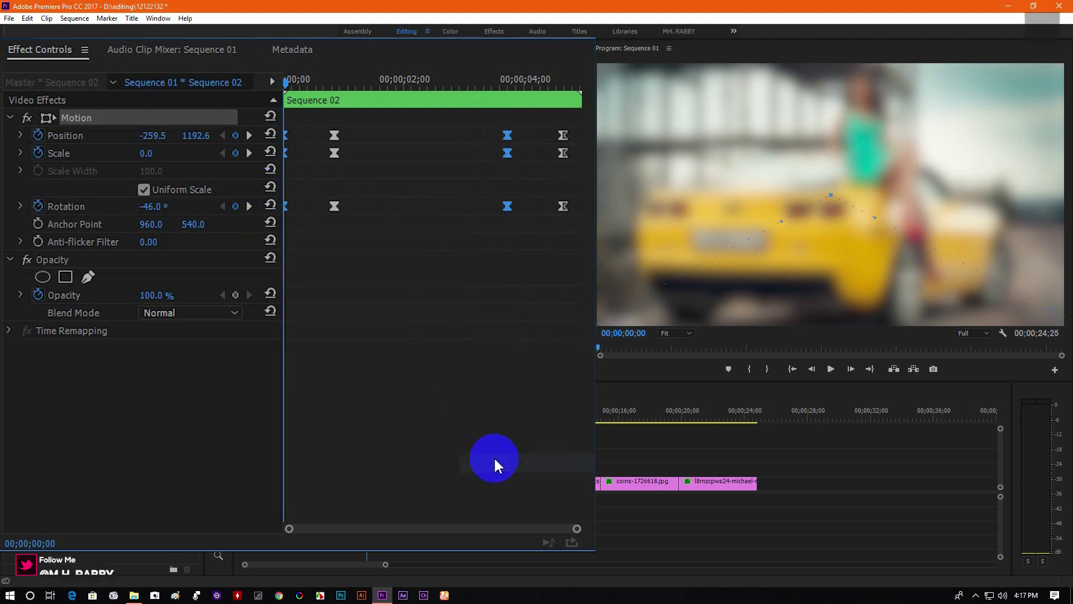
Steepen the Position and Rotation speed curves by dragging their velocity handles.
{"action": "left_click", "coordinate": [18, 134]}
{"action": "left_click", "coordinate": [22, 198]}
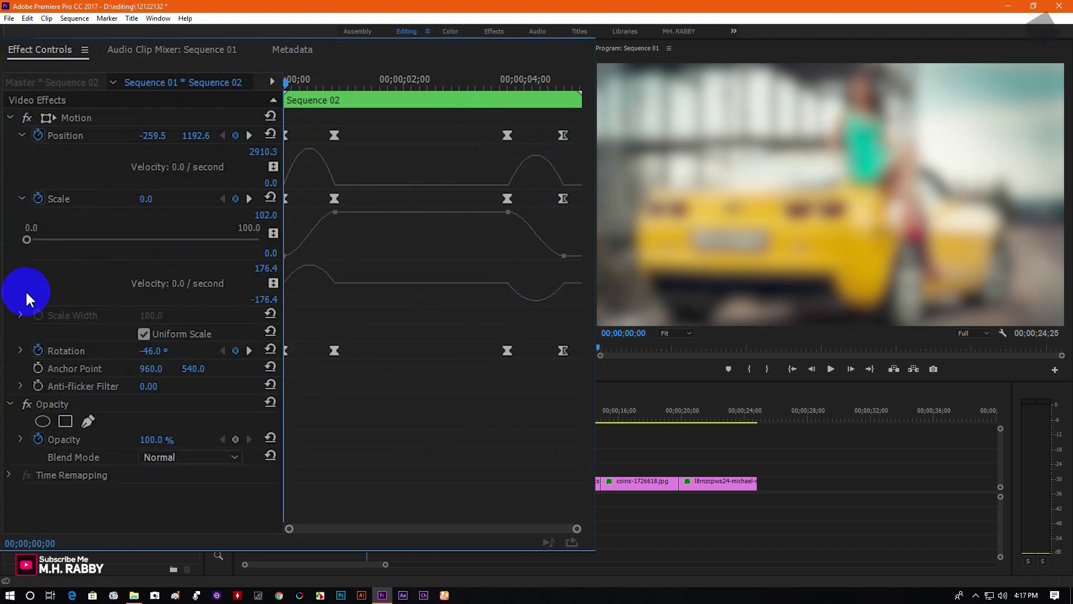
{"action": "left_click", "coordinate": [21, 350]}
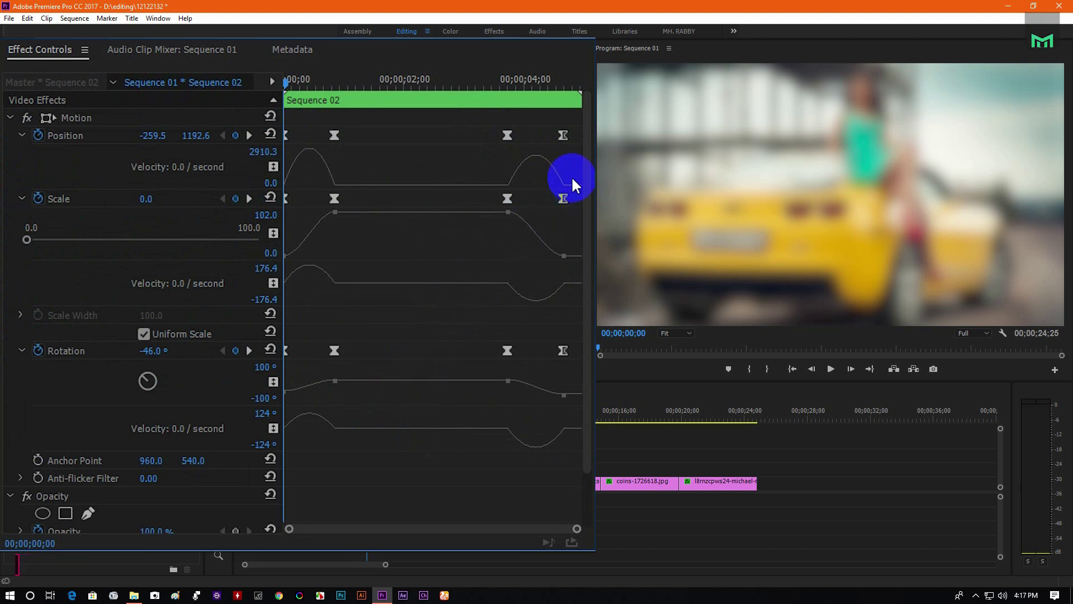
{"action": "left_click_drag", "start_coordinate": [543, 191], "coordinate": [535, 185]}
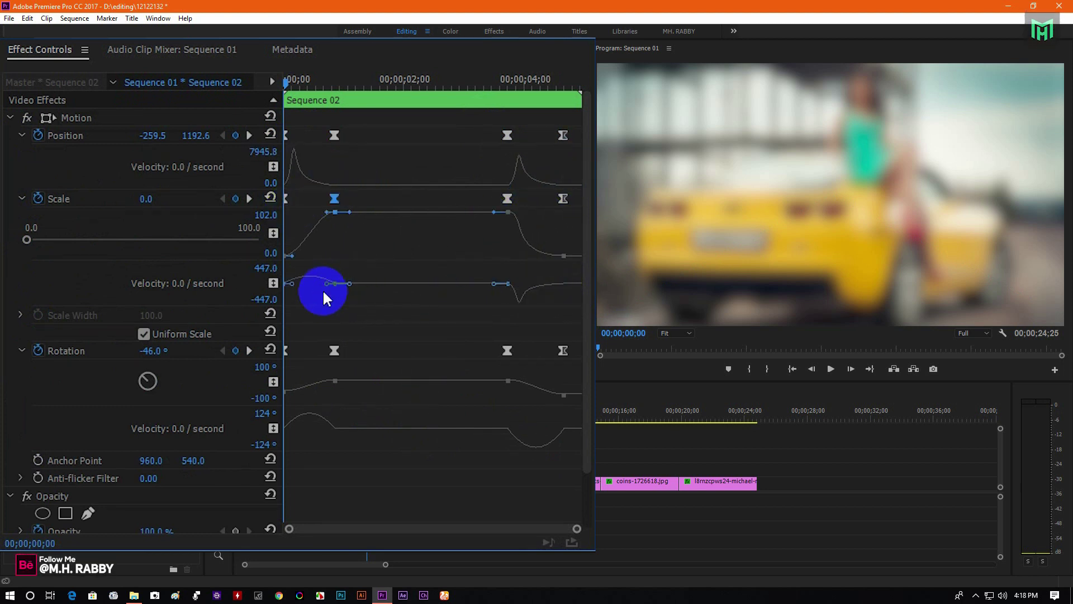
{"action": "left_click_drag", "start_coordinate": [540, 413], "coordinate": [315, 432]}
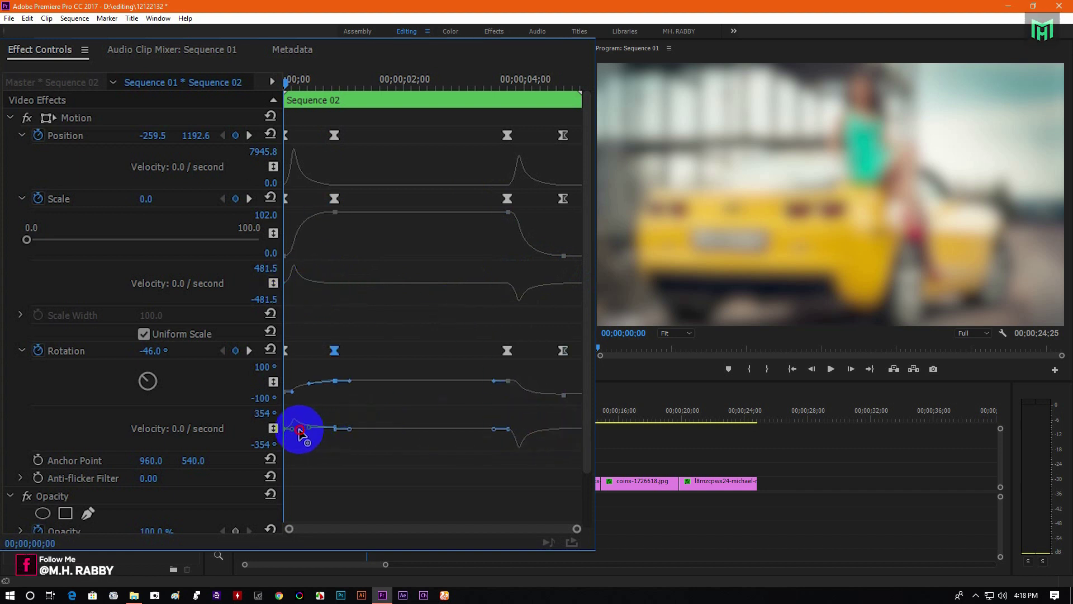
{"action": "key", "text": "grave"}
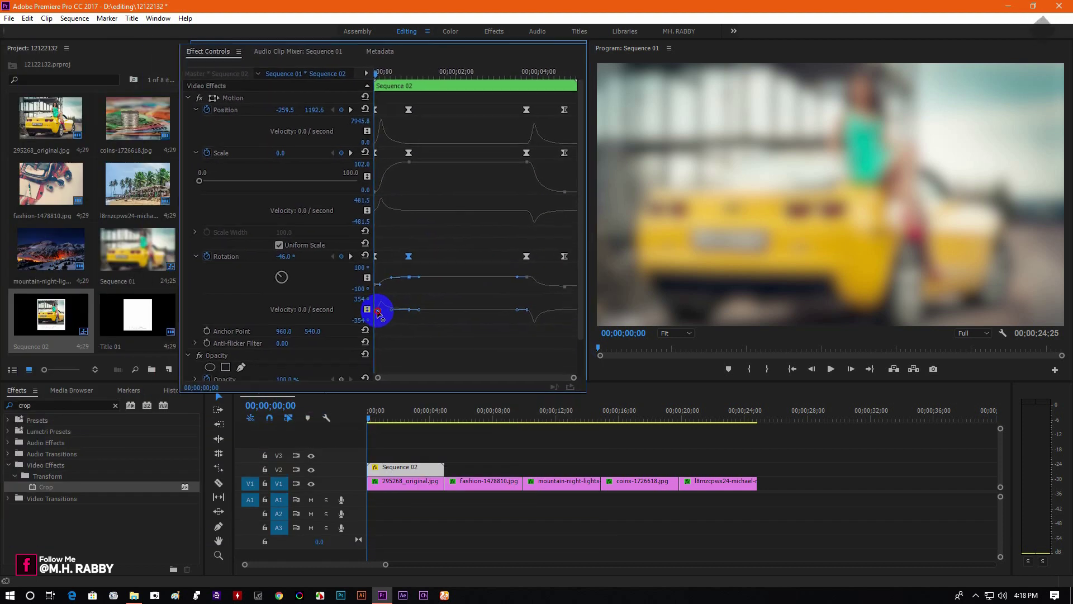
{"action": "left_click", "coordinate": [361, 426]}
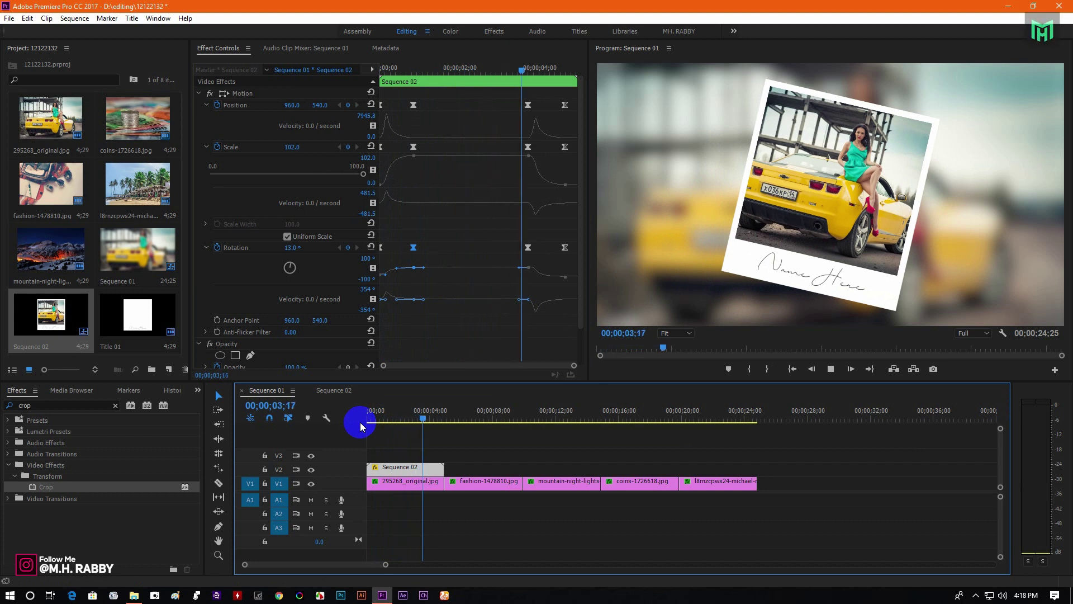
{"action": "key", "text": "space"}
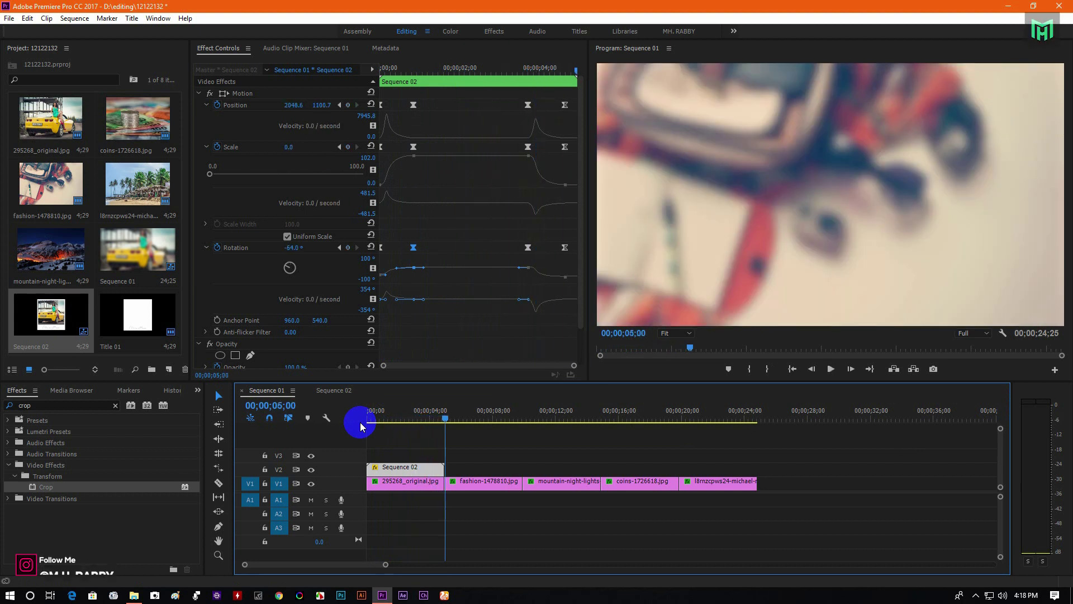
{"action": "left_click_drag", "start_coordinate": [412, 414], "coordinate": [352, 423]}
{"action": "key", "text": "space"}
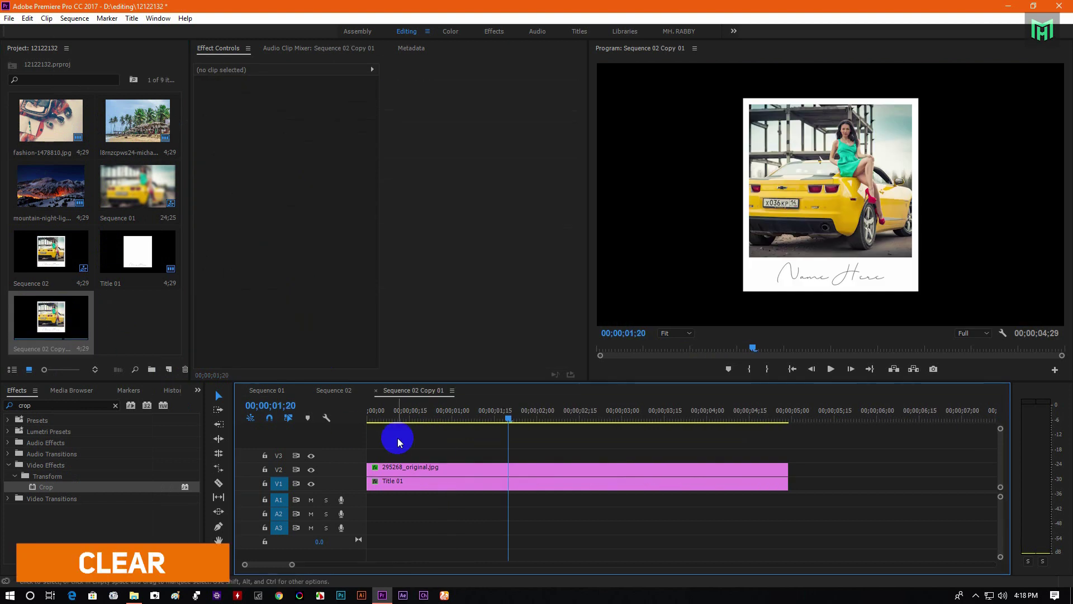
In the sequence copy, replace the car photo with coins-1726618.jpg, then scale and crop it.
{"action": "left_click", "coordinate": [436, 468]}
{"action": "key", "text": "Delete"}
{"action": "scroll", "coordinate": [84, 172], "scroll_direction": "up", "scroll_amount": 2}
{"action": "left_click_drag", "start_coordinate": [138, 118], "coordinate": [371, 469]}
{"action": "left_click", "coordinate": [380, 470]}
{"action": "left_click_drag", "start_coordinate": [299, 116], "coordinate": [274, 116]}
{"action": "left_click_drag", "start_coordinate": [46, 487], "coordinate": [279, 252]}
{"action": "left_click_drag", "start_coordinate": [300, 116], "coordinate": [328, 112]}
{"action": "left_click_drag", "start_coordinate": [292, 269], "coordinate": [313, 277]}
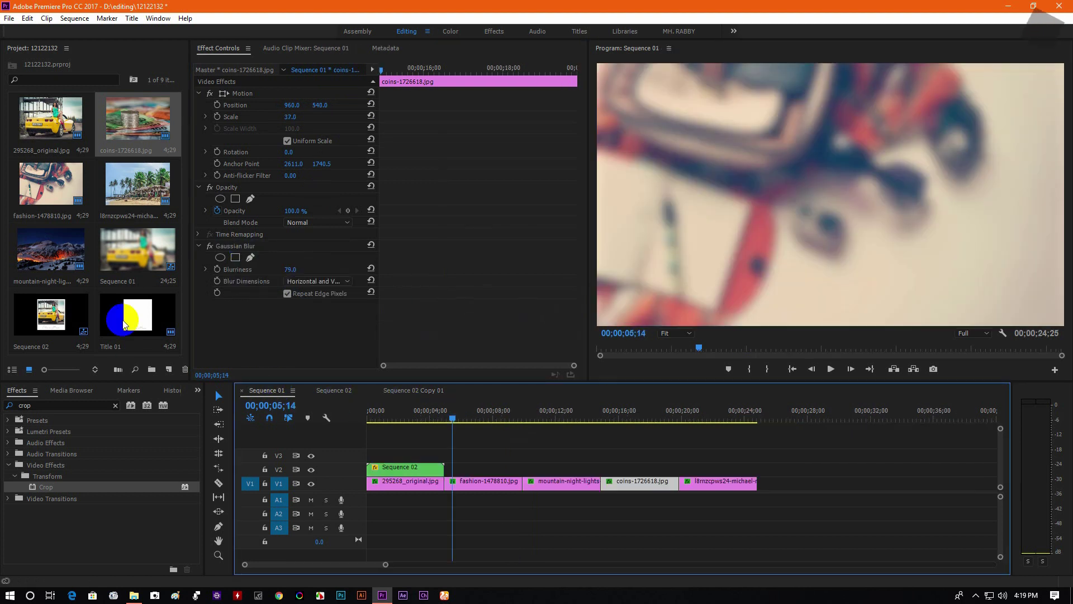
Place the coins polaroid copy over Sequence 01's coins clip and delete its audio.
{"action": "scroll", "coordinate": [95, 224], "scroll_direction": "down", "scroll_amount": 2}
{"action": "left_click_drag", "start_coordinate": [51, 319], "coordinate": [462, 454]}
{"action": "left_click", "coordinate": [474, 412]}
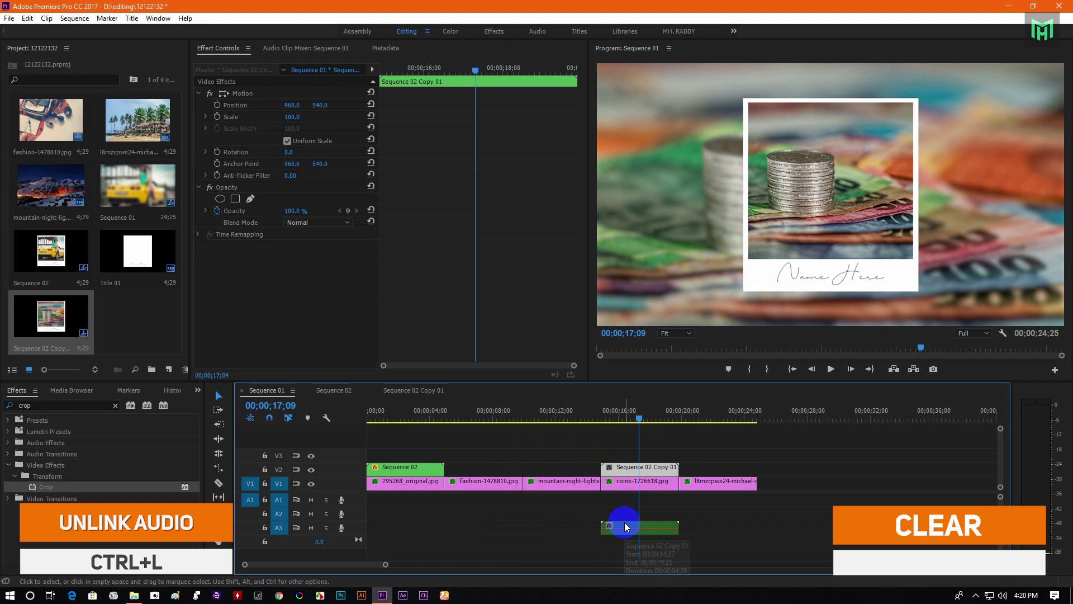
{"action": "key", "text": "Delete"}
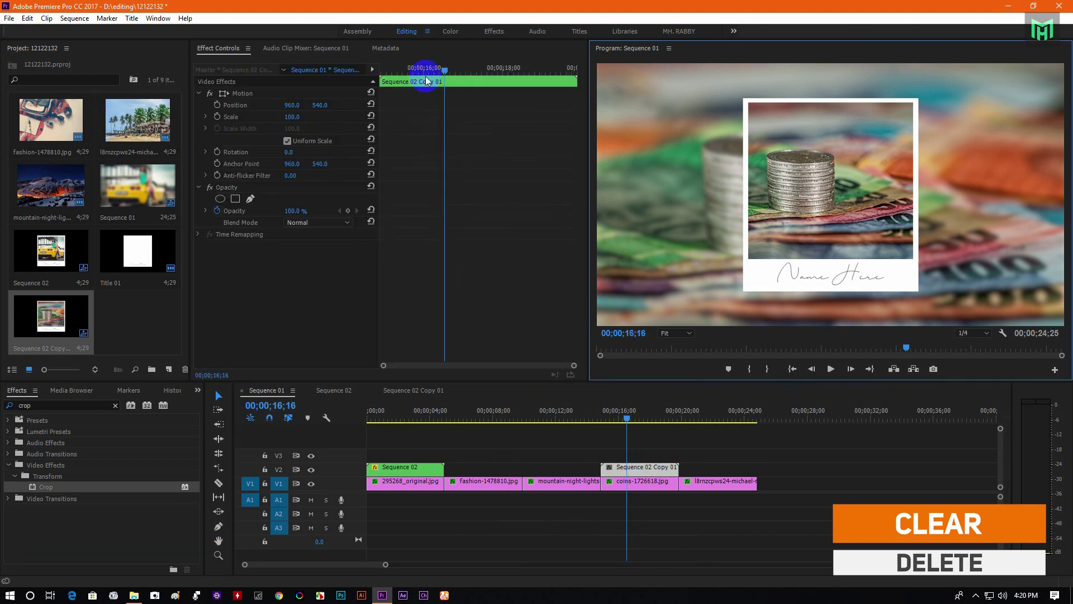
{"action": "left_click", "coordinate": [288, 168]}
Give the coins polaroid a -25° fly-in tilt, settling at -10°.
{"action": "left_click_drag", "start_coordinate": [295, 151], "coordinate": [283, 136]}
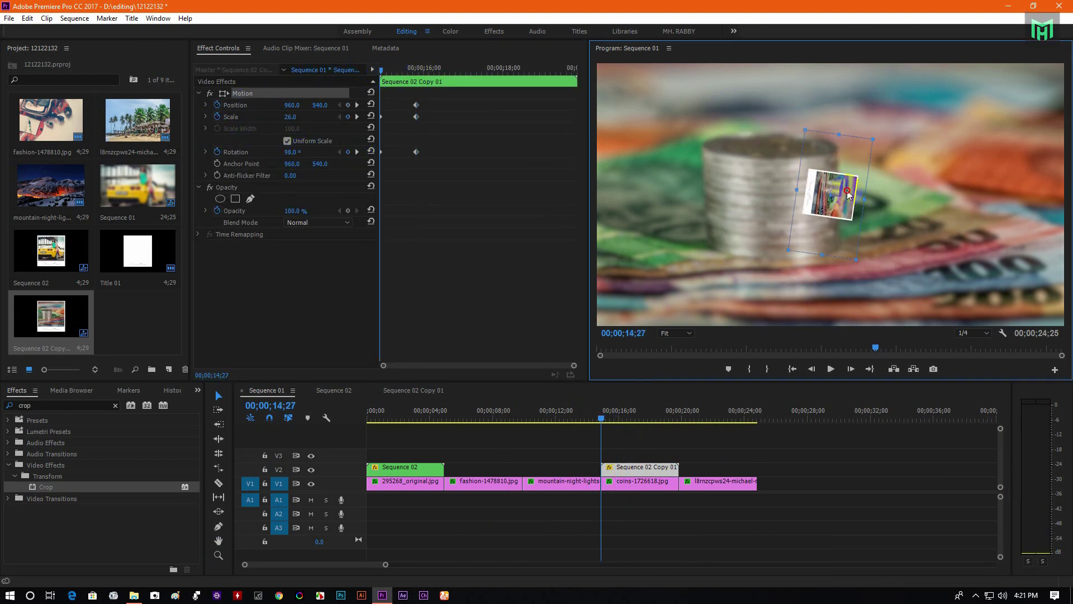
{"action": "left_click_drag", "start_coordinate": [439, 163], "coordinate": [411, 72]}
{"action": "key", "text": "space"}
{"action": "left_click", "coordinate": [364, 78]}
{"action": "left_click", "coordinate": [416, 70]}
{"action": "left_click_drag", "start_coordinate": [291, 151], "coordinate": [316, 148]}
Add exit keyframes so the coins polaroid shrinks, spins to -115° and moves away.
{"action": "left_click_drag", "start_coordinate": [493, 78], "coordinate": [528, 71]}
{"action": "left_click", "coordinate": [348, 105]}
{"action": "left_click", "coordinate": [568, 70]}
{"action": "left_click_drag", "start_coordinate": [288, 117], "coordinate": [313, 149]}
{"action": "left_click", "coordinate": [858, 204]}
{"action": "left_click", "coordinate": [381, 70]}
Ease the coins polaroid keyframes, sharpen the Rotation speed curve, and preview the result.
{"action": "right_click", "coordinate": [416, 152]}
{"action": "left_click", "coordinate": [370, 163]}
{"action": "left_click", "coordinate": [194, 115]}
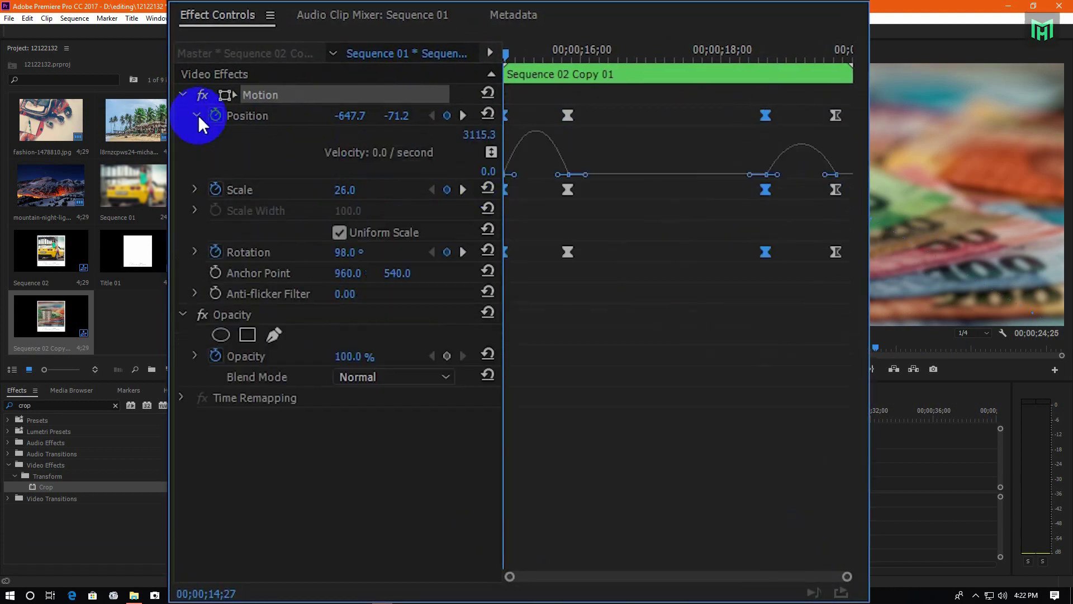
{"action": "left_click", "coordinate": [195, 187]}
{"action": "left_click", "coordinate": [195, 213]}
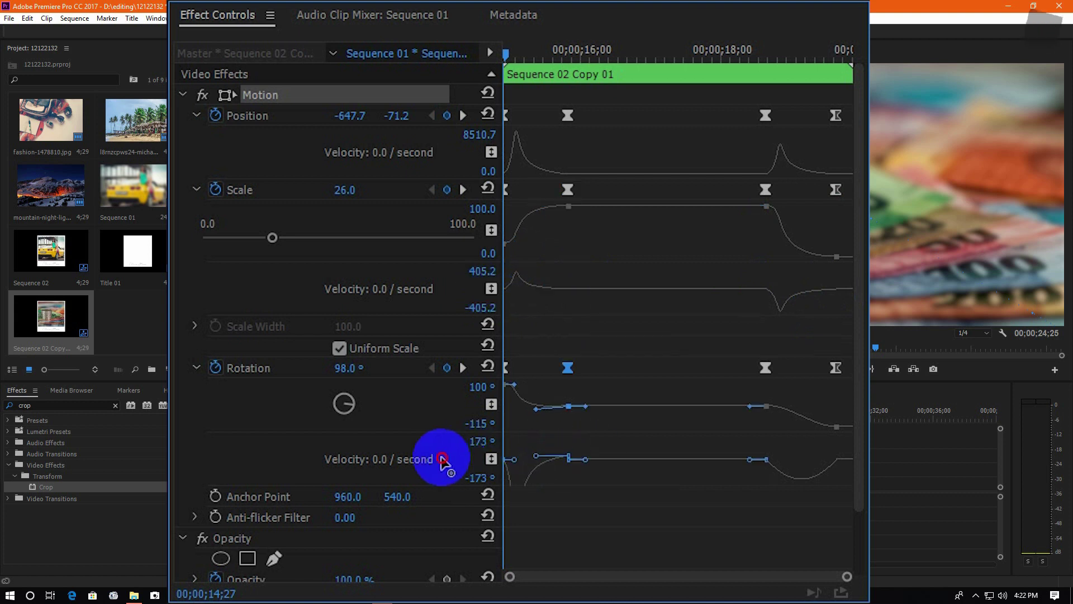
{"action": "left_click_drag", "start_coordinate": [821, 463], "coordinate": [783, 469]}
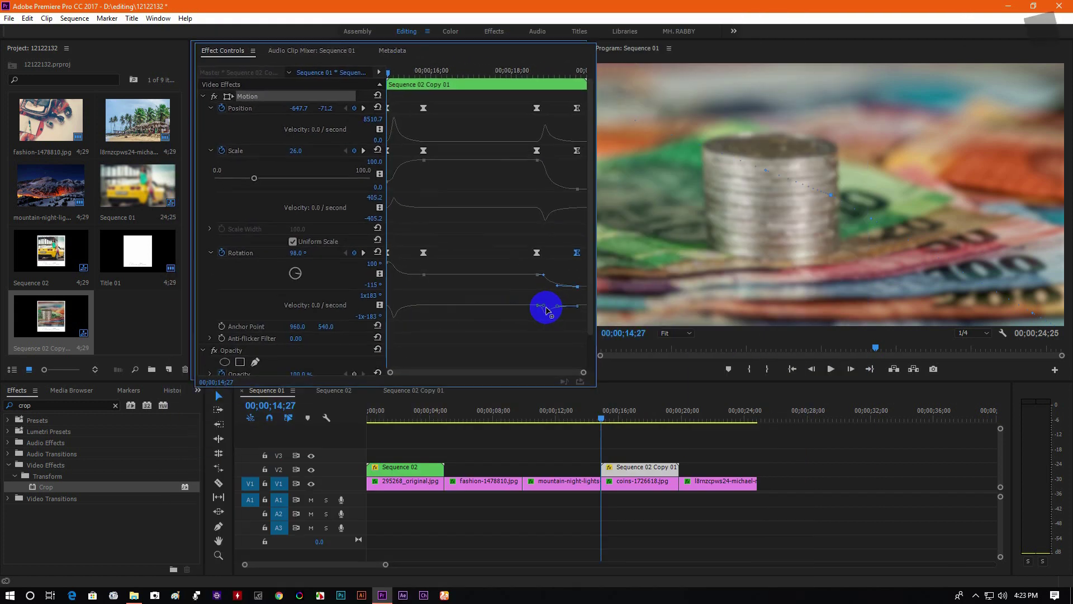
{"action": "key", "text": "space"}
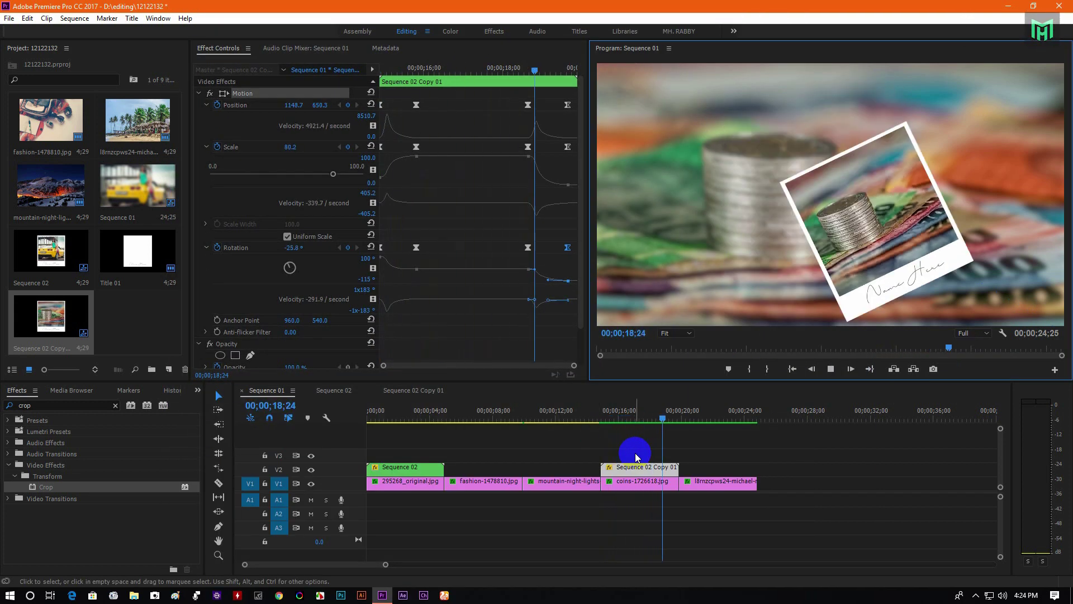
{"action": "left_click", "coordinate": [414, 416]}
{"action": "left_click", "coordinate": [599, 417]}
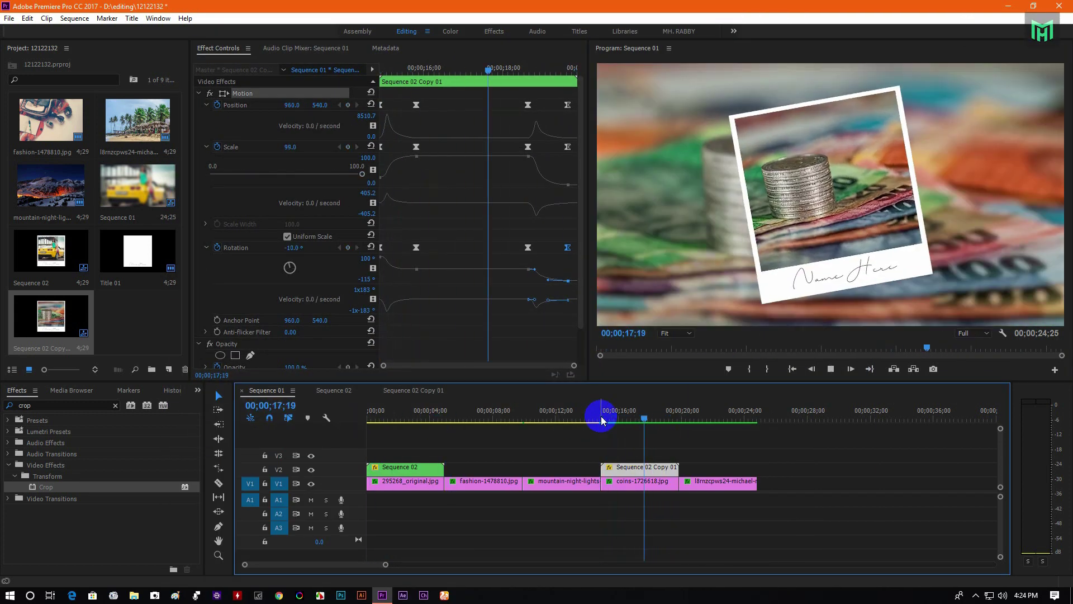